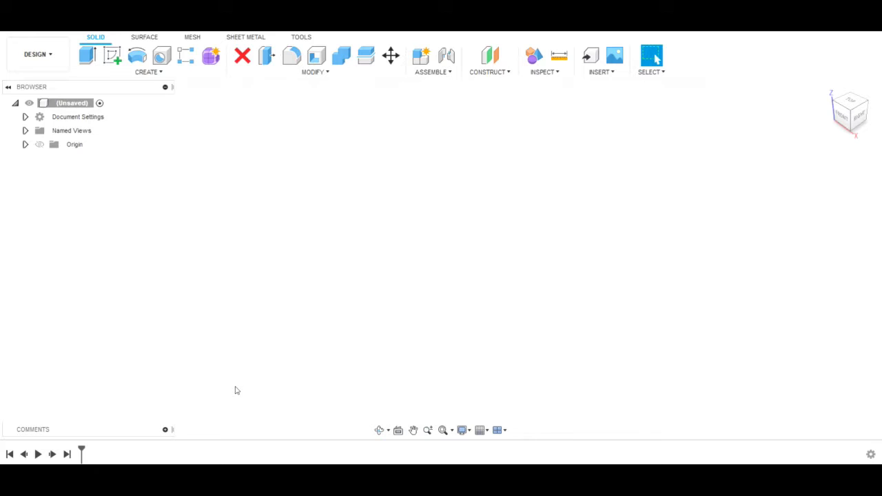
Create a new internal standard component named LONE WOLF and activate it.
left_click(146, 72)
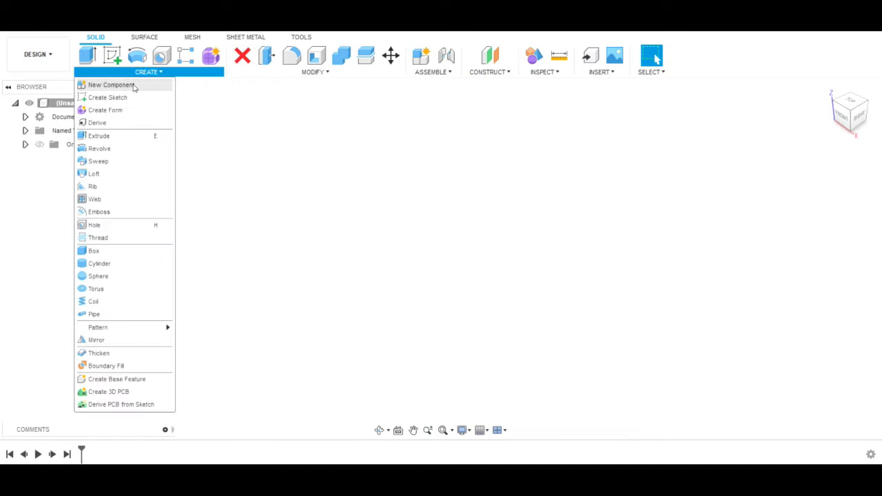
left_click(135, 87)
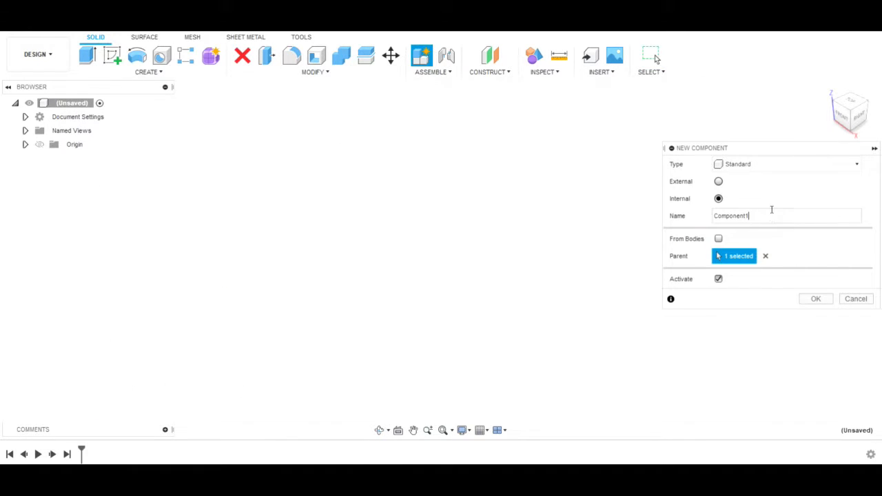
key("BackSpace")
key("BackSpace")
key("BackSpace")
key("BackSpace")
key("BackSpace")
key("BackSpace")
key("BackSpace")
key("BackSpace")
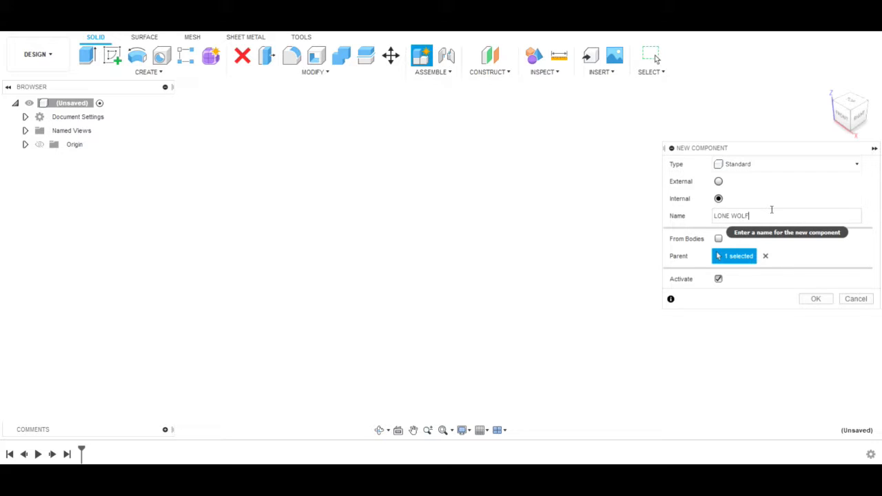
left_click(816, 299)
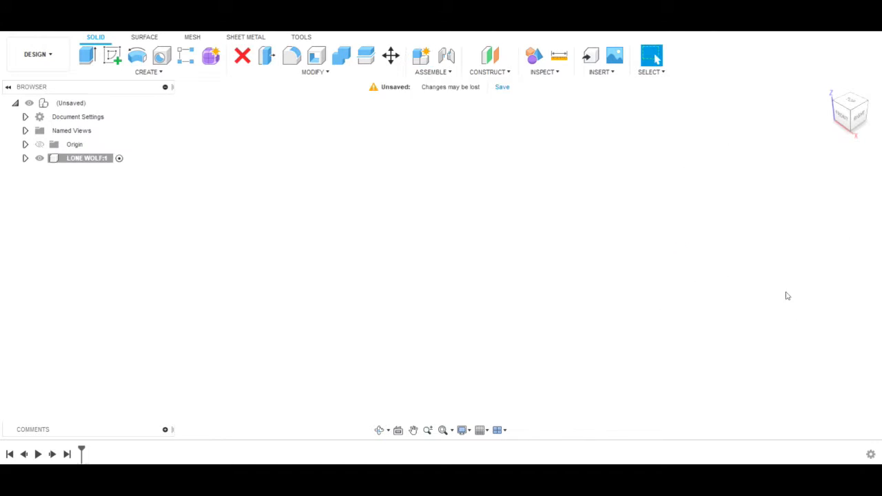
Insert the SVG file Lone Wolf Lodge 24x24 on the horizontal origin plane with the default position and scale.
left_click(601, 72)
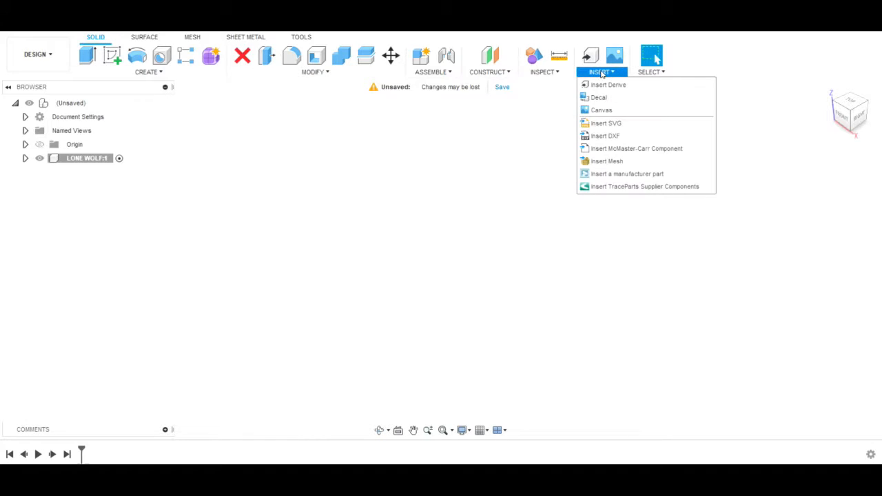
left_click(611, 122)
left_click(296, 346)
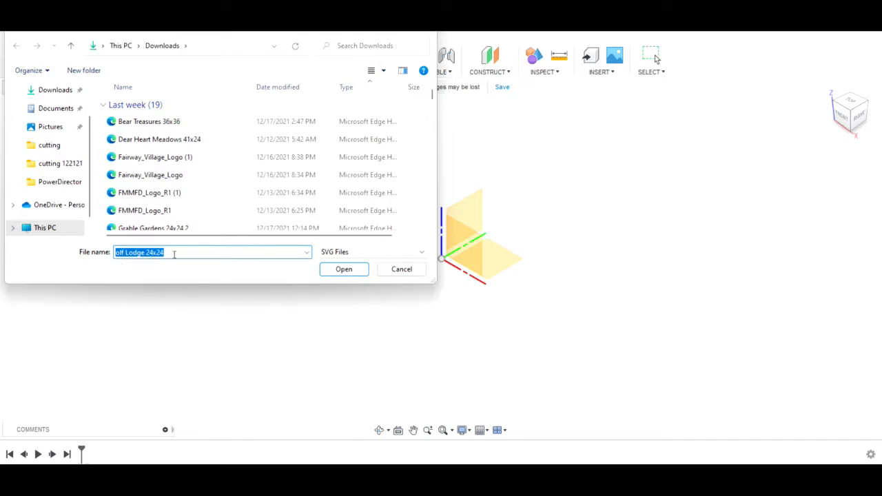
left_click(345, 270)
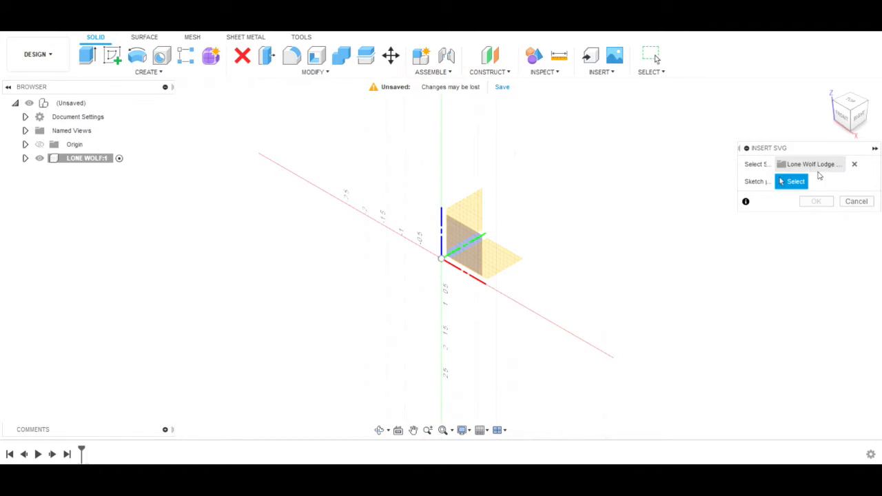
left_click(497, 266)
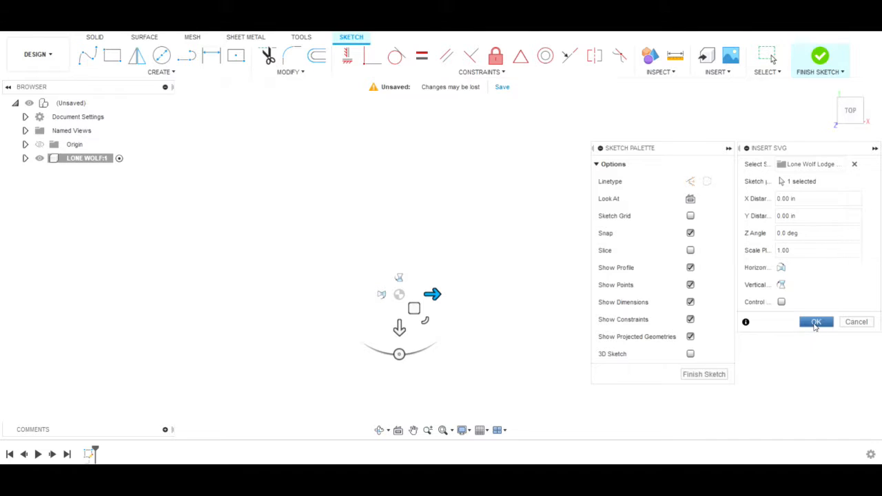
left_click(816, 323)
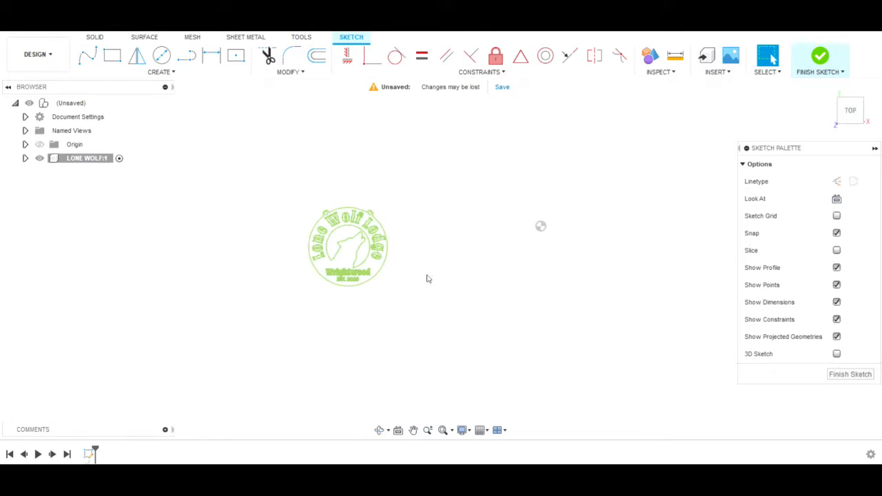
scroll(520, 284, "up", 5)
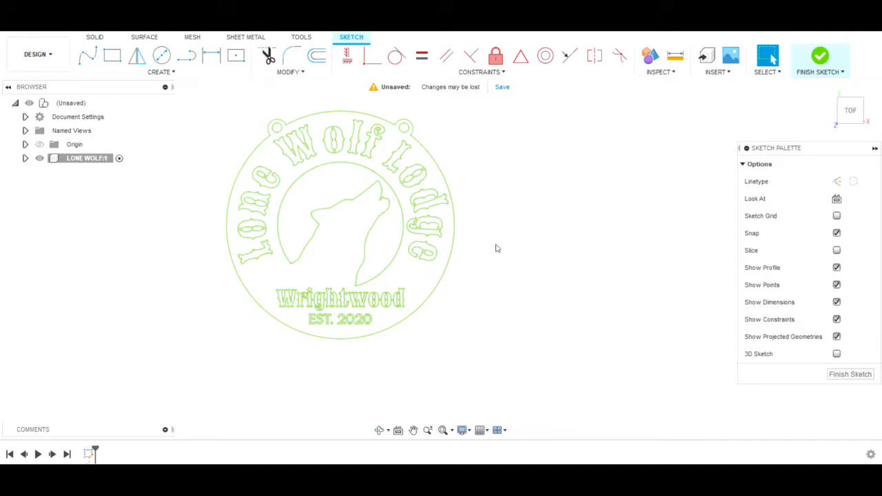
mouse_move(501, 265)
middle_mouse_down()
mouse_move(512, 258)
mouse_move(530, 280)
middle_mouse_up()
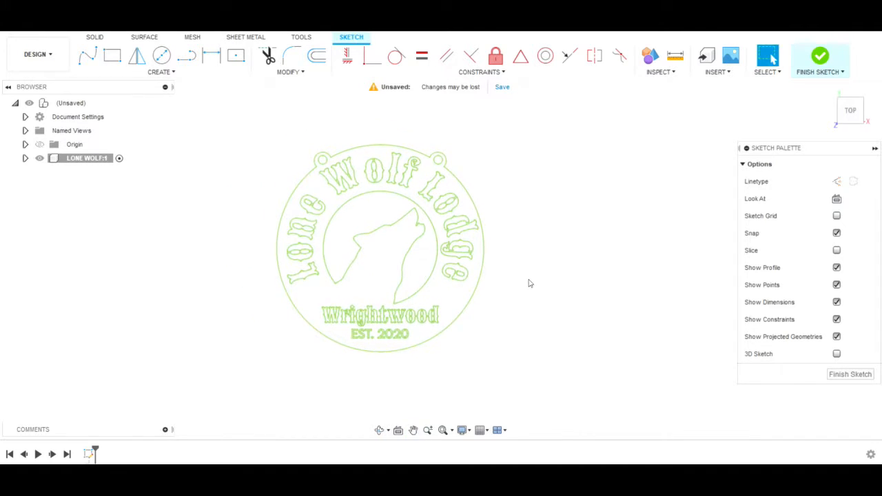
scroll(529, 283, "up", 1)
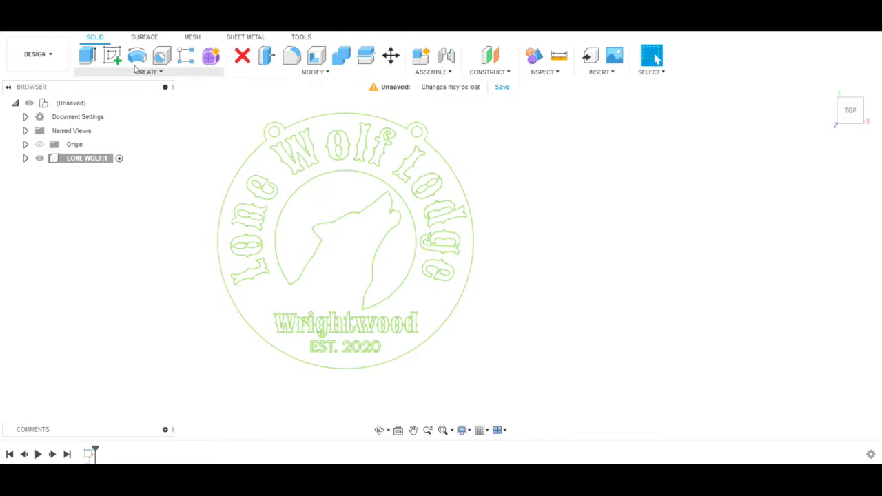
Extrude the main sign profile, including the wolf silhouette, 0.06 in as a new body.
left_click(87, 55)
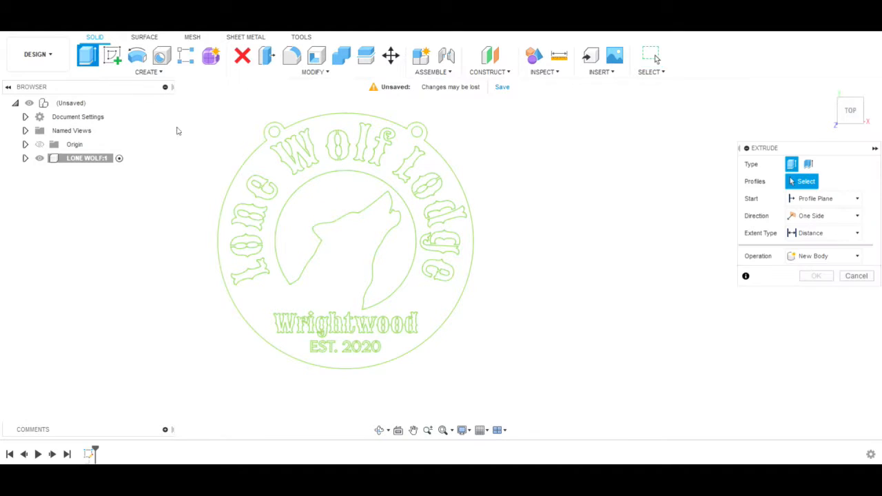
left_click(264, 172)
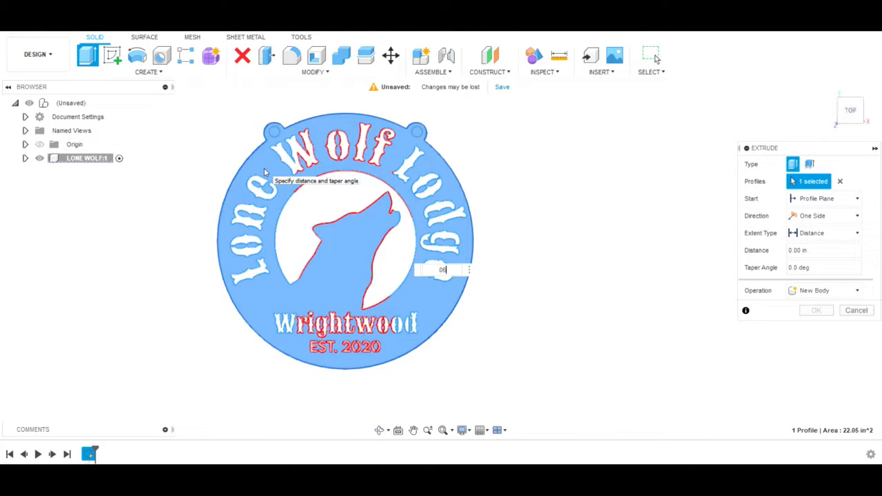
key("Return")
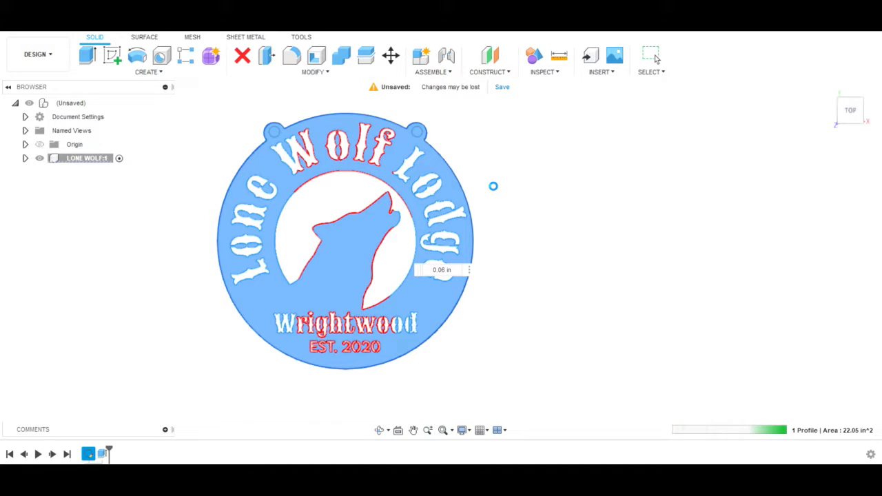
left_click(494, 190)
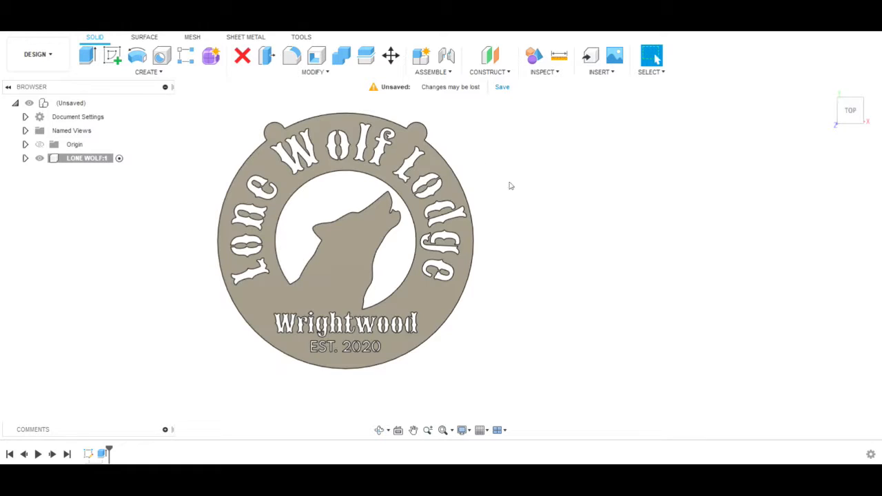
Edit the imported logo sketch and draw a center-diameter circle matching the hole in the sign's left hanging tab.
right_click(90, 455)
left_click(80, 455)
right_click(88, 455)
left_click(96, 337)
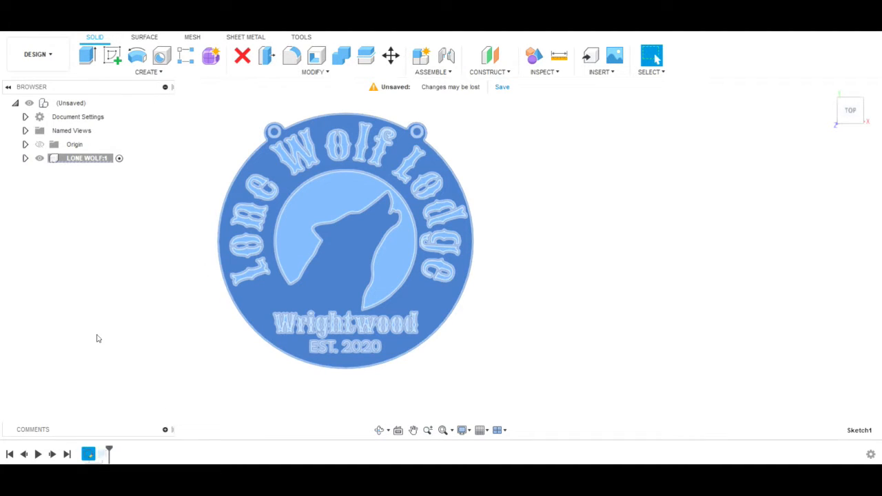
scroll(294, 195, "up", 5)
middle_click_drag(295, 160, 297, 308)
scroll(197, 153, "up", 3)
scroll(197, 153, "down", 3)
scroll(252, 223, "up", 2)
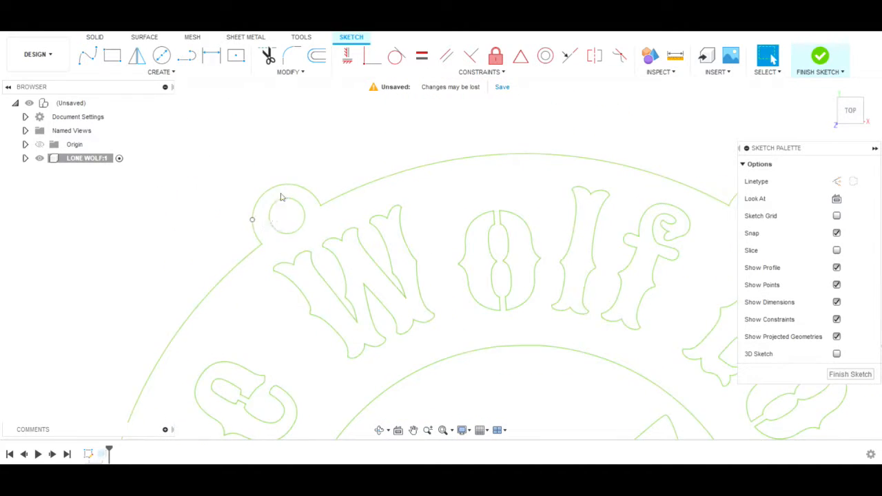
left_click(162, 55)
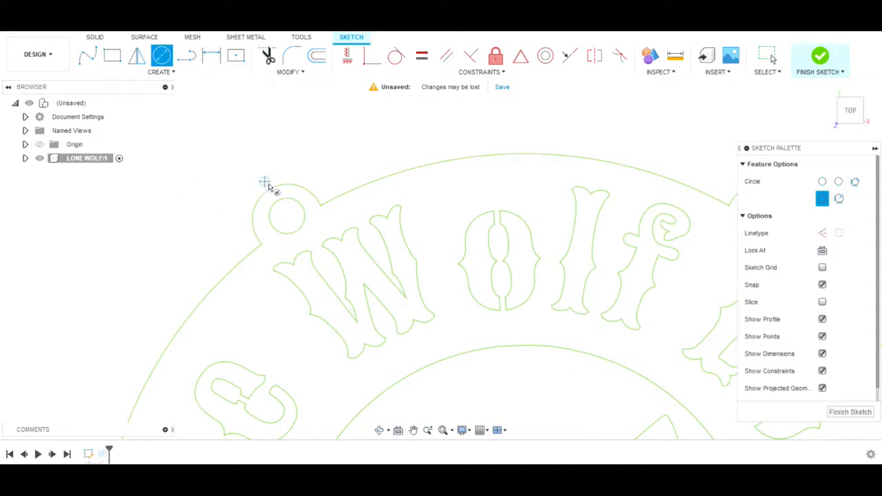
left_click(286, 216)
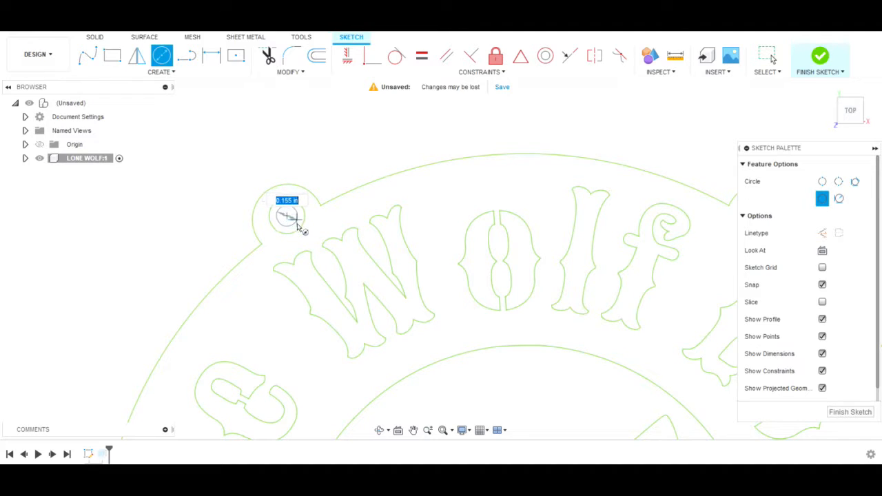
left_click(298, 225)
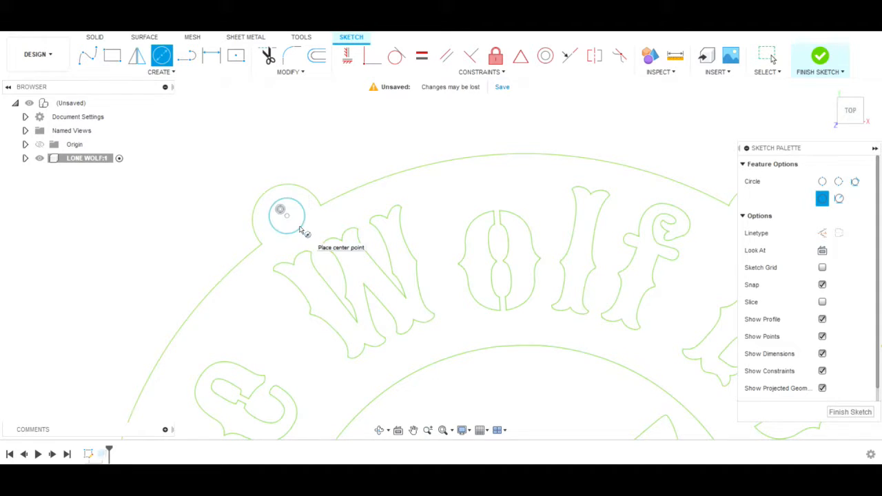
Draw a center-diameter circle matching the hole in the sign's right hanging tab, and finish the sketch.
scroll(545, 124, "down", 3)
middle_click_drag(546, 124, 274, 150)
scroll(385, 227, "up", 4)
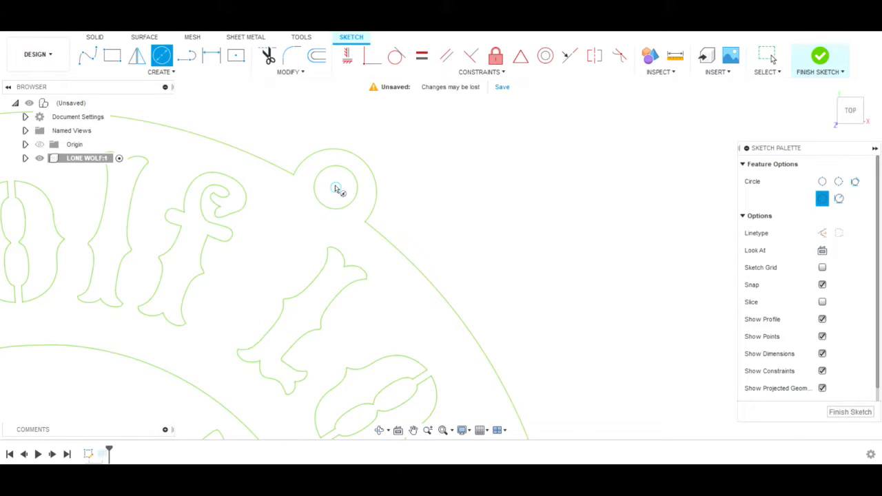
left_click(336, 187)
left_click(349, 205)
scroll(508, 256, "down", 2)
scroll(390, 221, "up", 5)
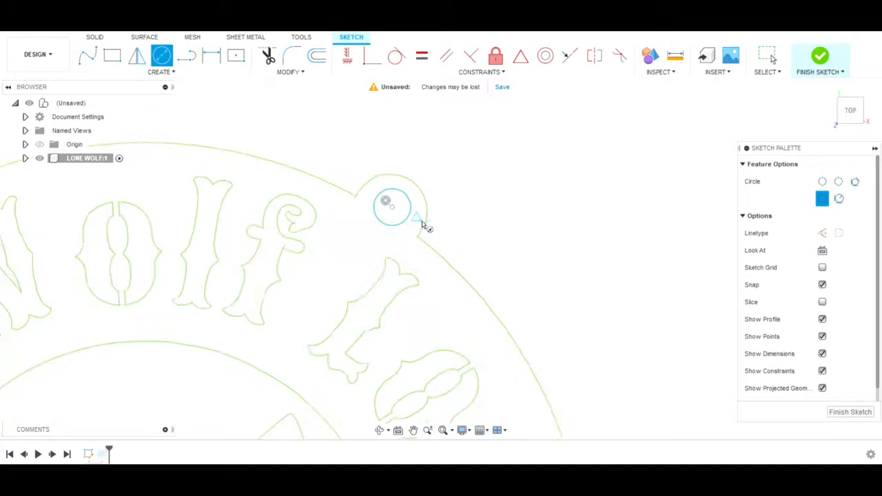
scroll(428, 186, "up", 3)
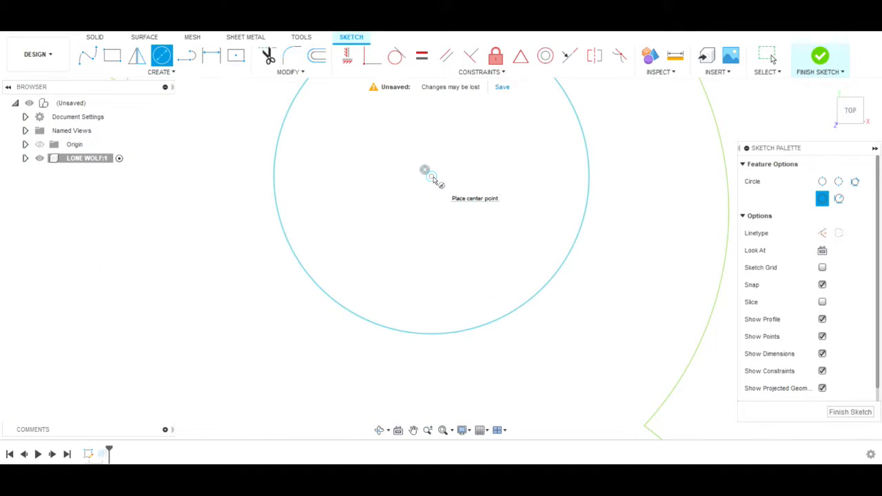
scroll(433, 179, "down", 8)
scroll(562, 182, "down", 6)
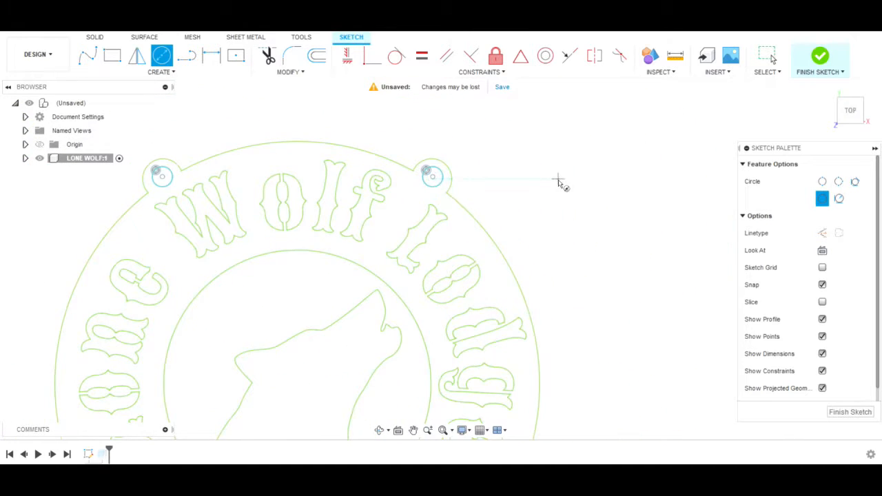
key("Escape")
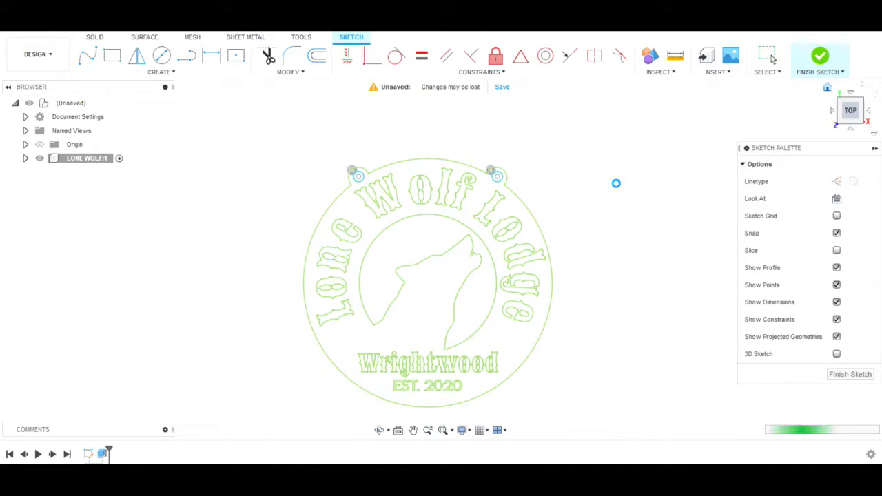
Reopen the sign's extrusion feature for editing, with the two hanging tabs in close view.
mouse_move(154, 356)
middle_mouse_down()
mouse_move(157, 269)
mouse_move(157, 347)
mouse_move(161, 329)
middle_mouse_up()
scroll(160, 329, "up", 2)
scroll(222, 317, "down", 1)
middle_click_drag(212, 314, 148, 332)
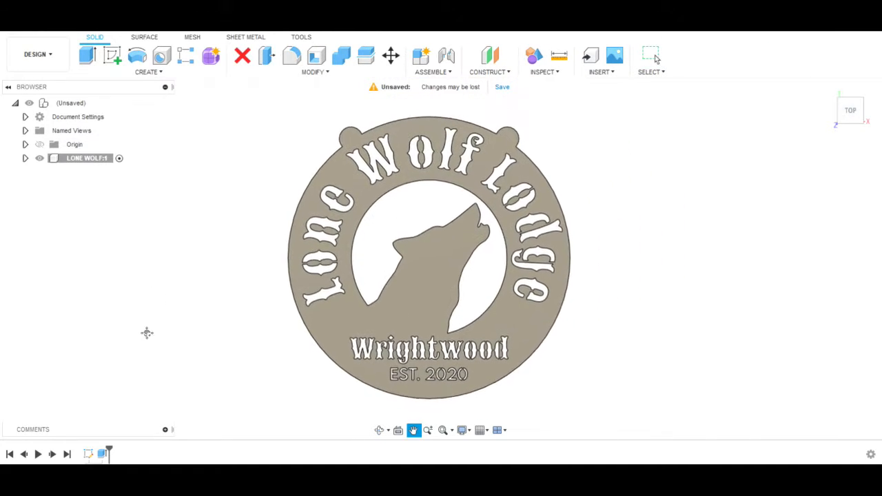
scroll(147, 332, "down", 1)
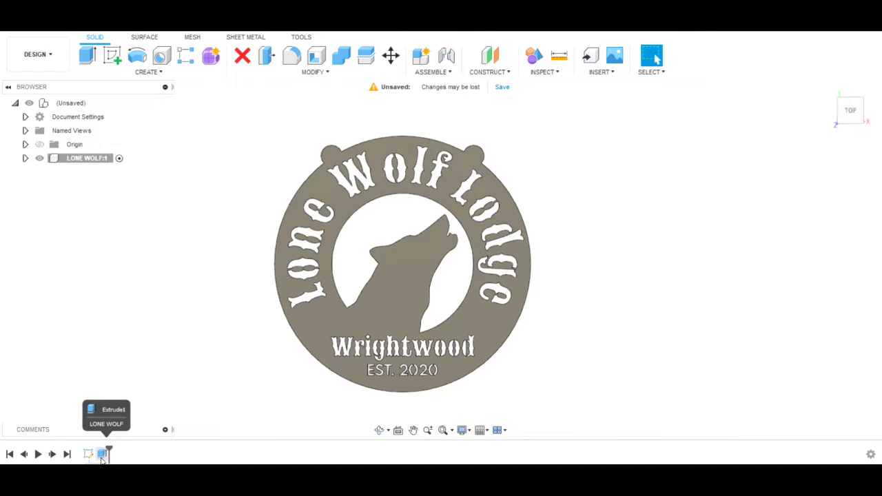
right_click(102, 458)
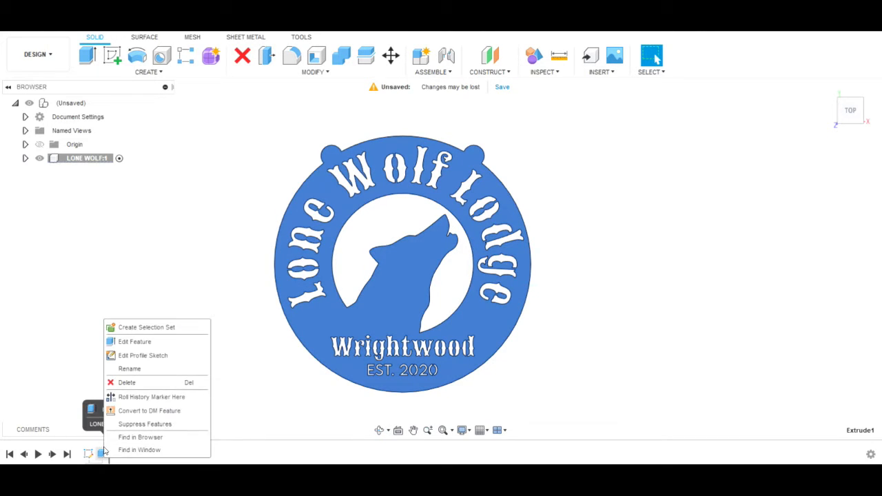
left_click(140, 343)
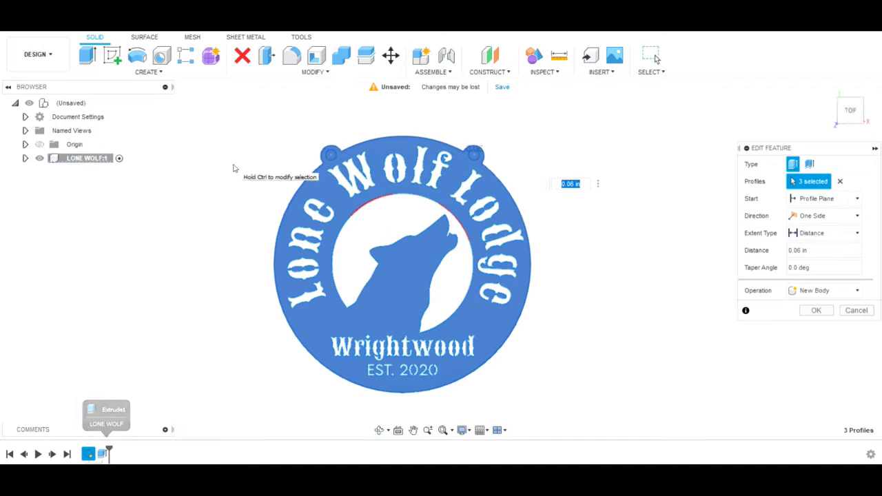
scroll(254, 164, "up", 3)
scroll(253, 160, "up", 1)
middle_click_drag(253, 161, 171, 185)
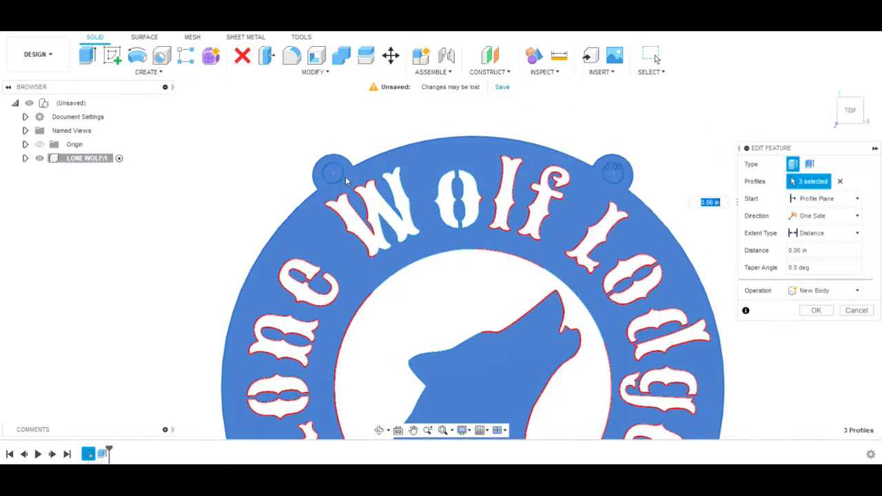
Show the logo sketch and remove both hanging-hole circle profiles from the sign's extrusion so that the tab holes are cut open.
left_click(25, 158)
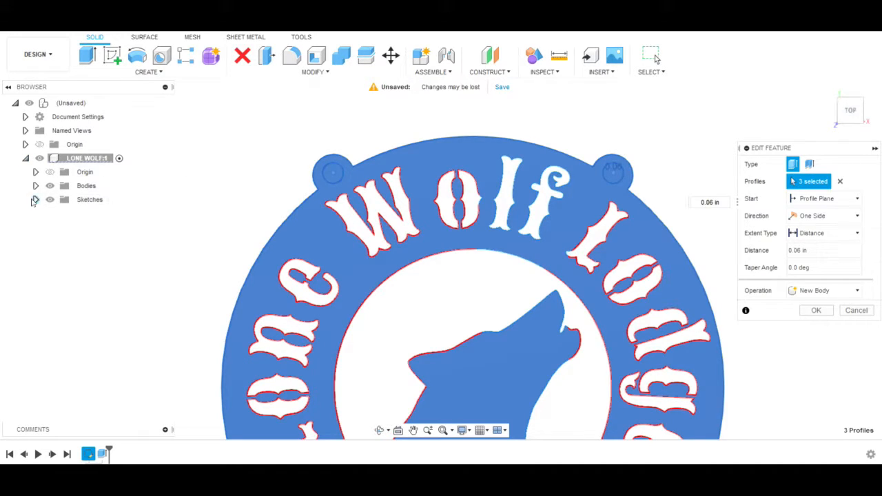
left_click(35, 200)
left_click(50, 199)
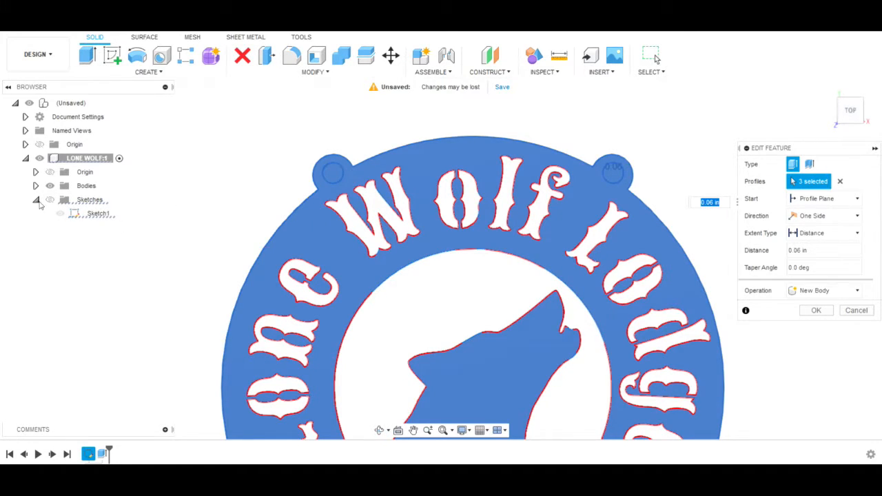
left_click(49, 199)
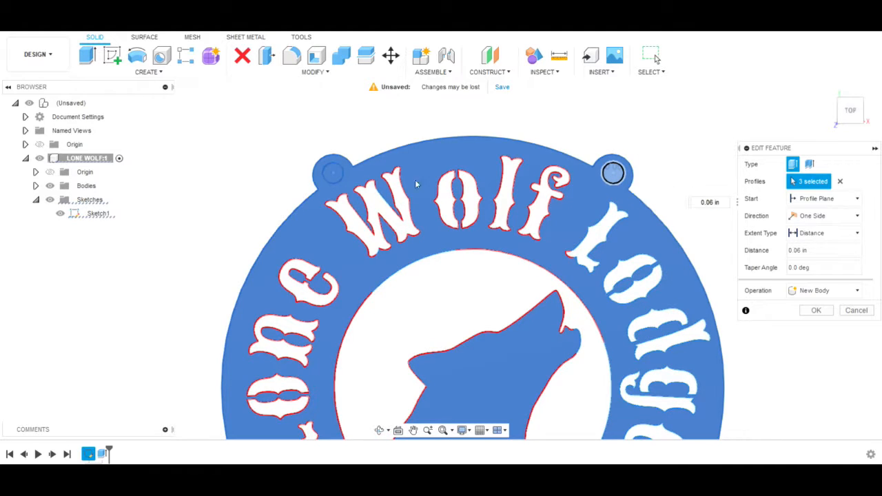
left_click(335, 176)
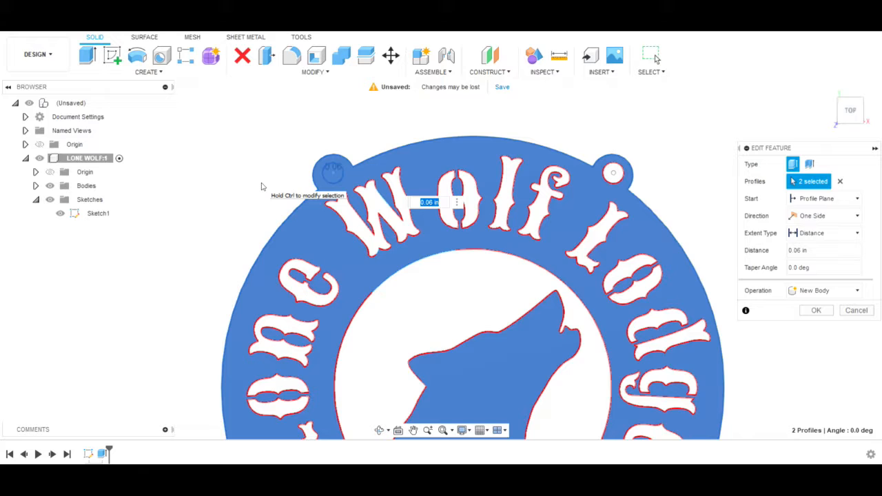
left_click(333, 174)
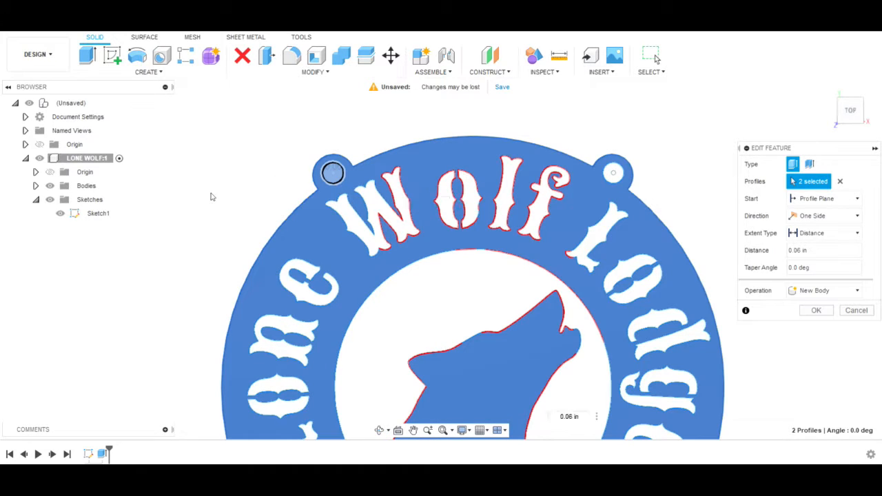
scroll(212, 197, "down", 6)
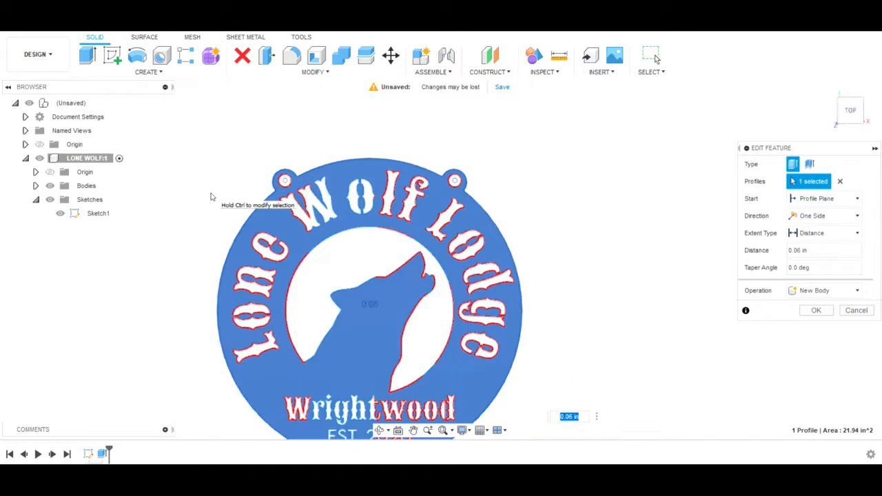
middle_click_drag(552, 186, 648, 276)
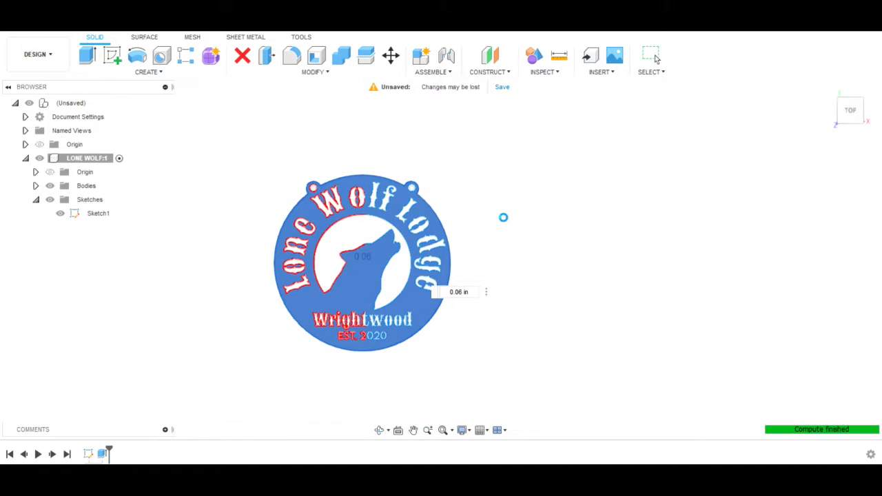
Measure the sign's full width between the leftmost and rightmost vertices of its outer circle.
scroll(473, 225, "up", 4)
middle_click_drag(475, 220, 568, 184)
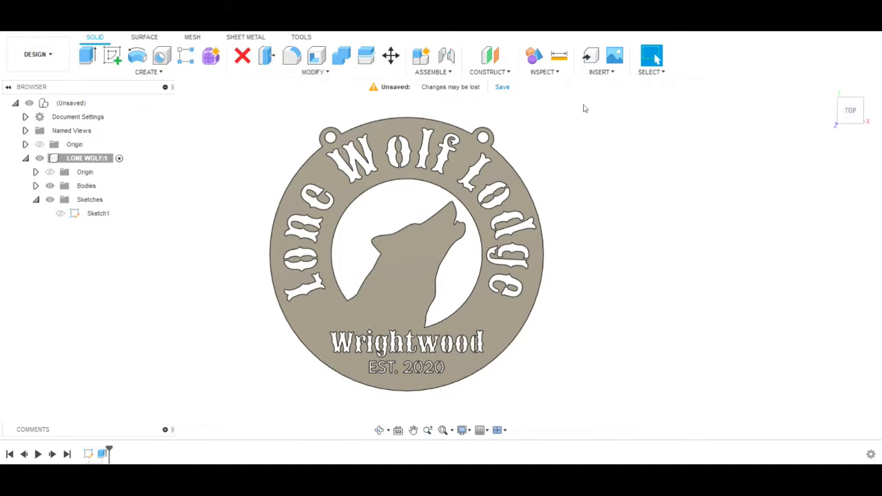
left_click(559, 57)
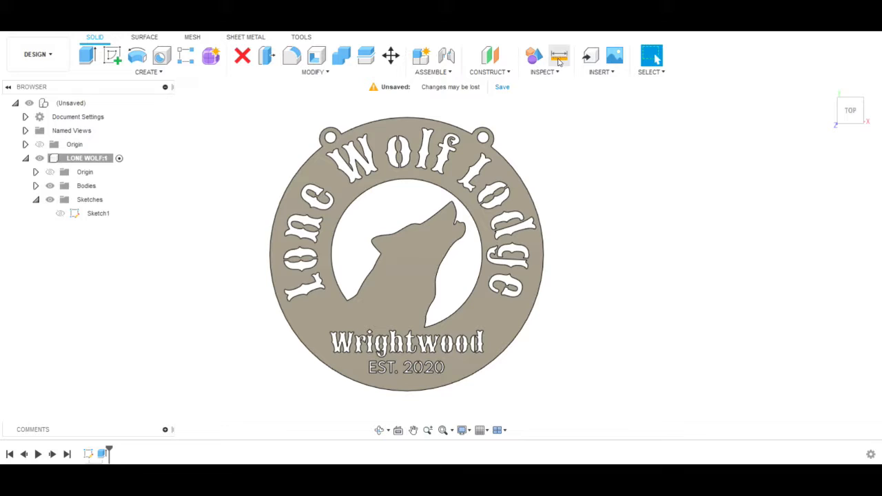
left_click(546, 256)
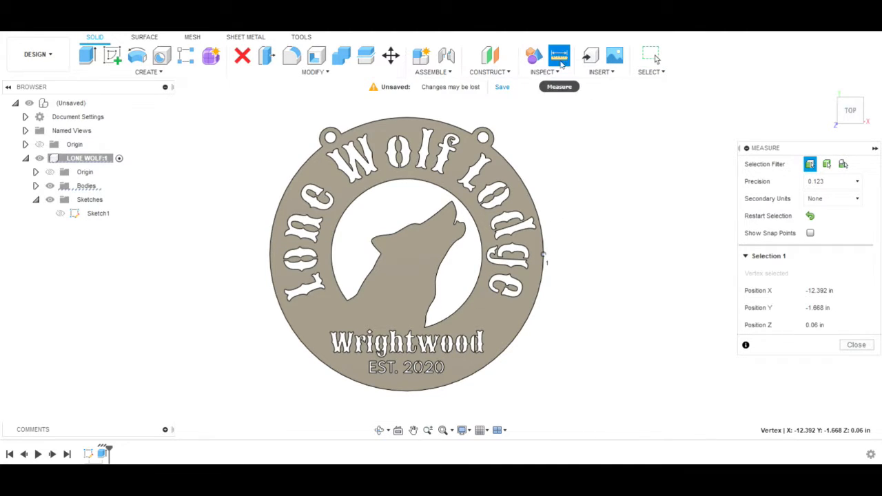
left_click(271, 256)
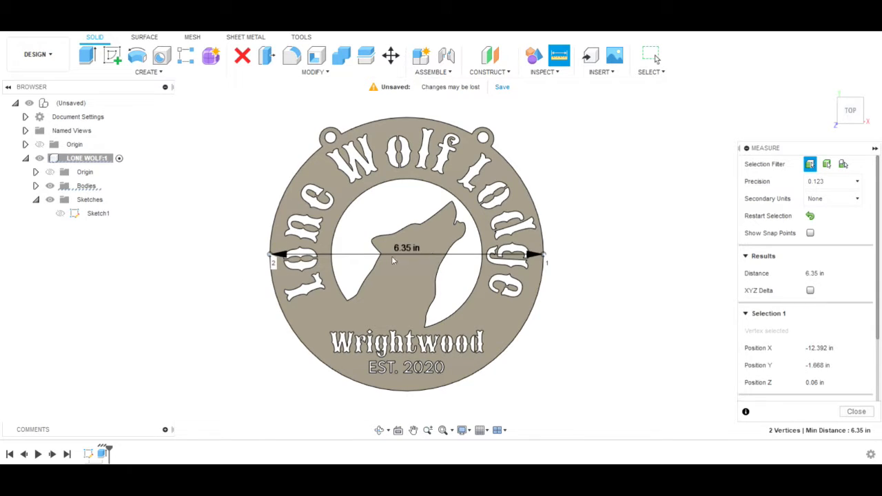
left_click(857, 412)
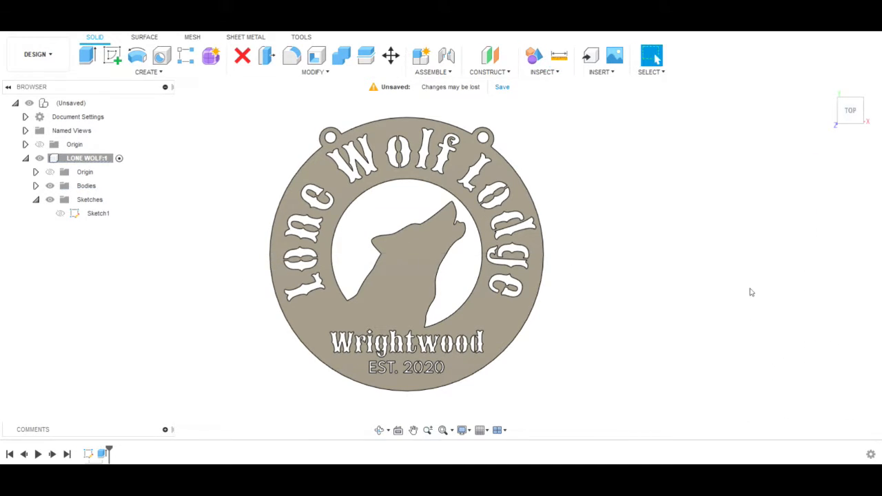
Scale the whole sign body uniformly by a factor of 24/6.35.
left_click(317, 72)
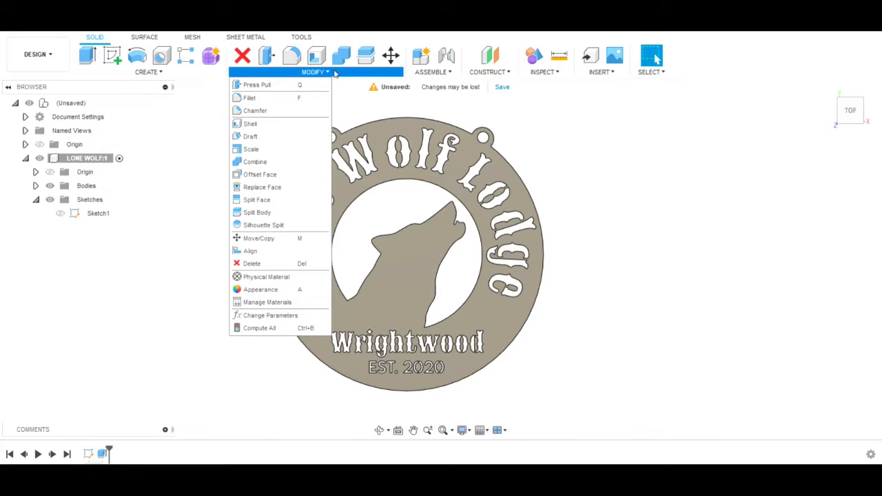
left_click(264, 150)
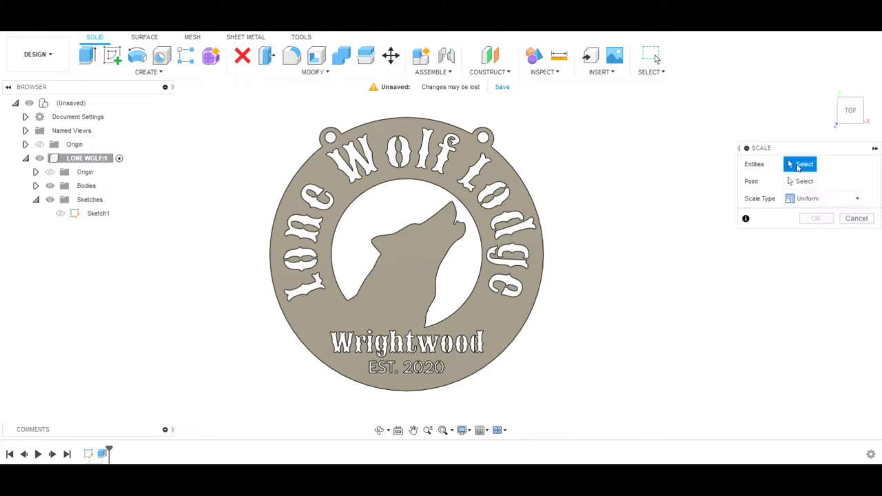
scroll(699, 191, "down", 2)
middle_click_drag(699, 191, 659, 207)
mouse_move(253, 109)
left_mouse_down()
mouse_move(547, 392)
mouse_move(598, 394)
left_mouse_up()
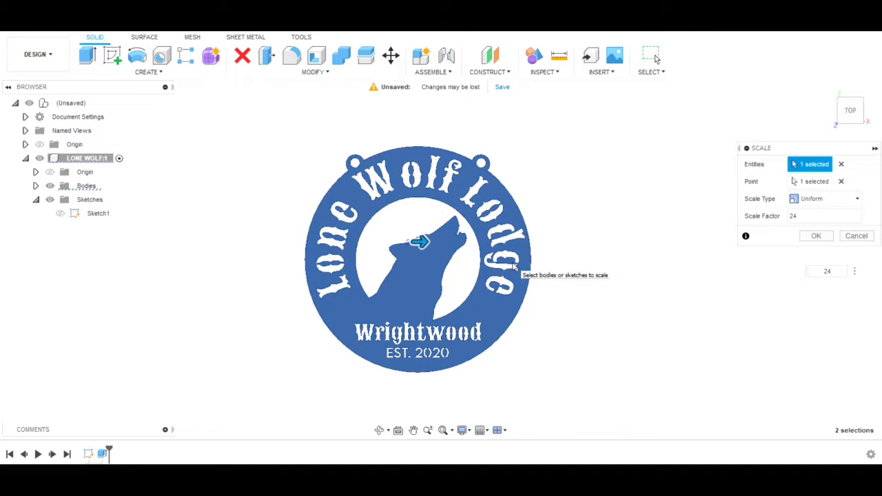
type(".35")
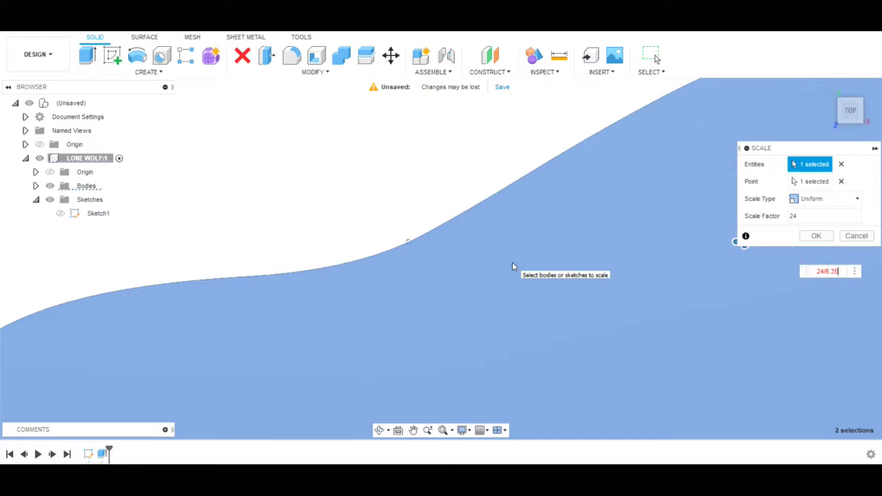
key("Return")
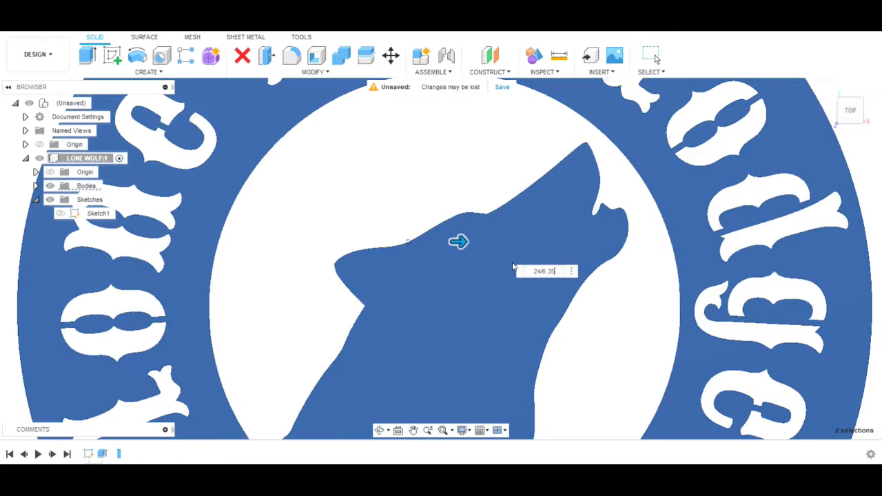
Measure the scaled sign's width across its outer circle to check the new size.
scroll(498, 260, "down", 5)
scroll(486, 259, "down", 3)
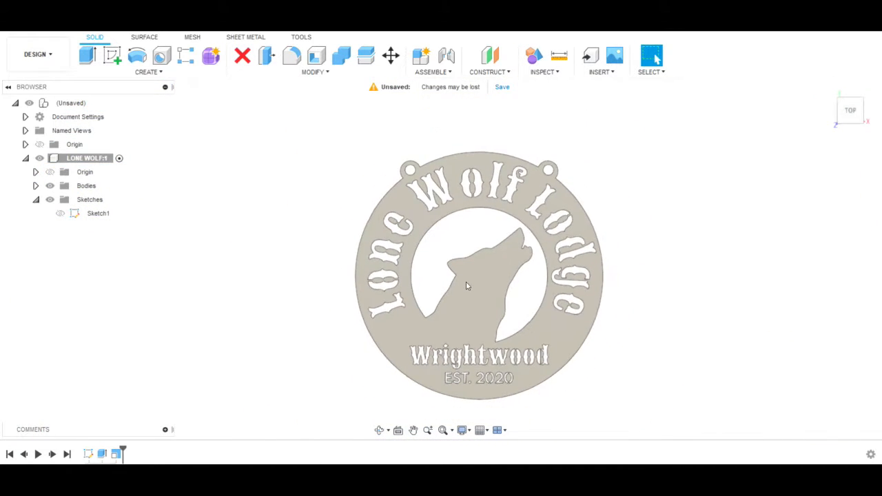
scroll(676, 249, "up", 1)
scroll(606, 237, "down", 2)
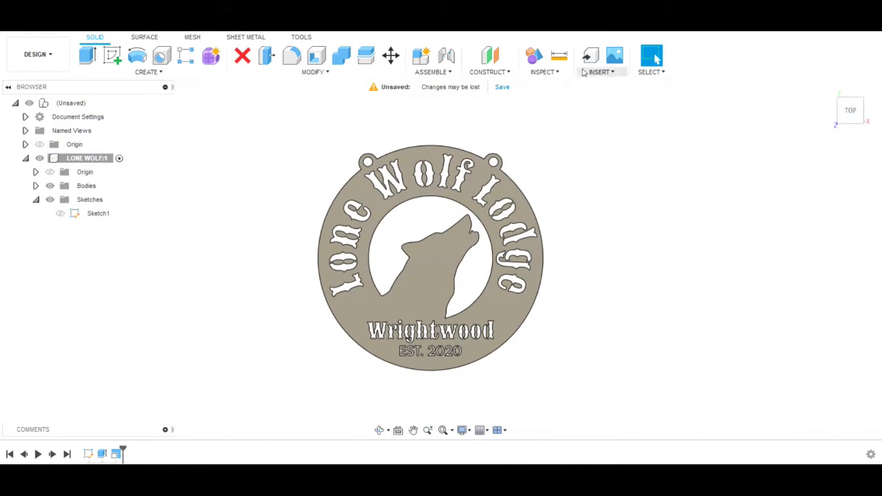
left_click(559, 55)
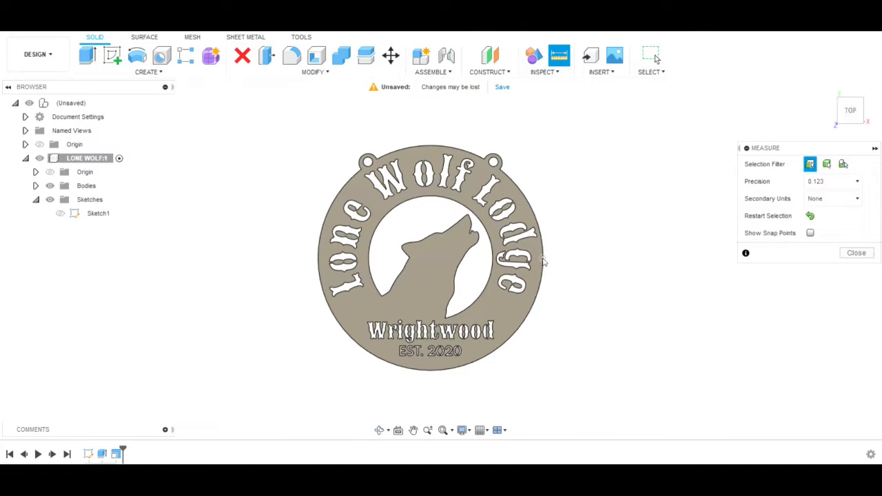
left_click(544, 261)
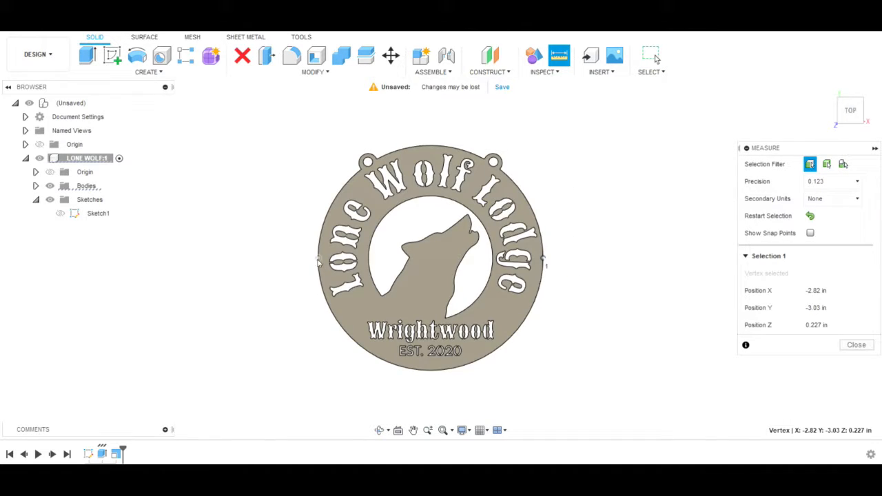
left_click(318, 260)
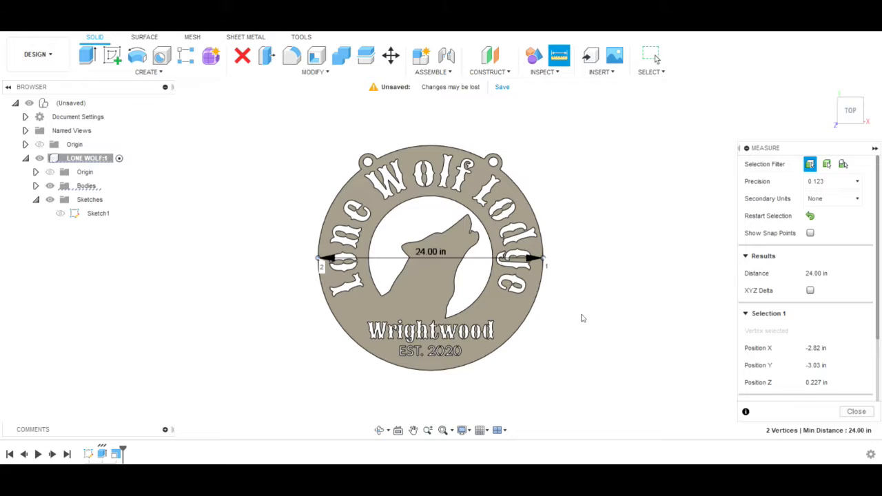
left_click(855, 412)
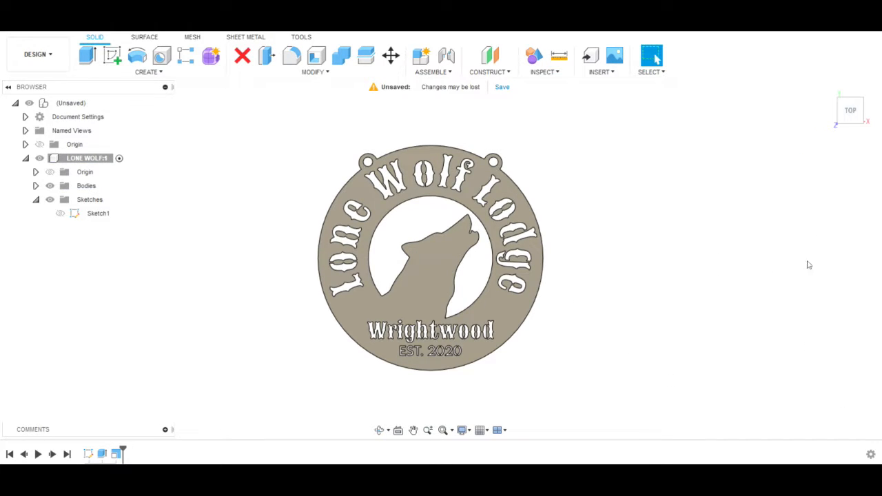
Switch to the Manufacture workspace and create a Cutting setup with its origin at the stock's lower-left box point.
scroll(556, 200, "up", 3)
middle_click_drag(569, 191, 605, 167)
scroll(604, 167, "down", 1)
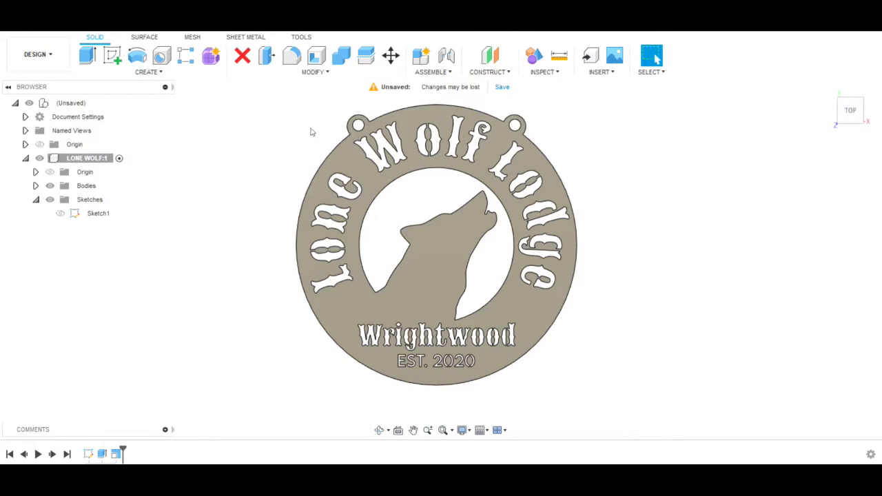
left_click(49, 57)
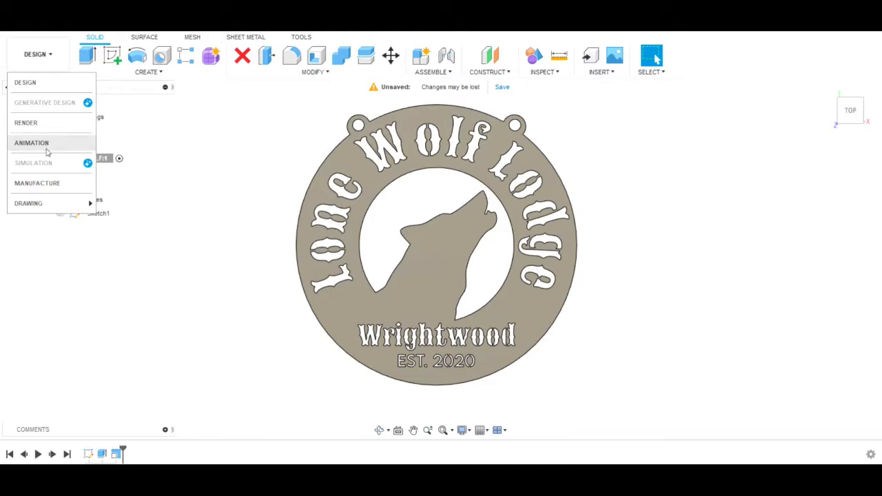
left_click(47, 182)
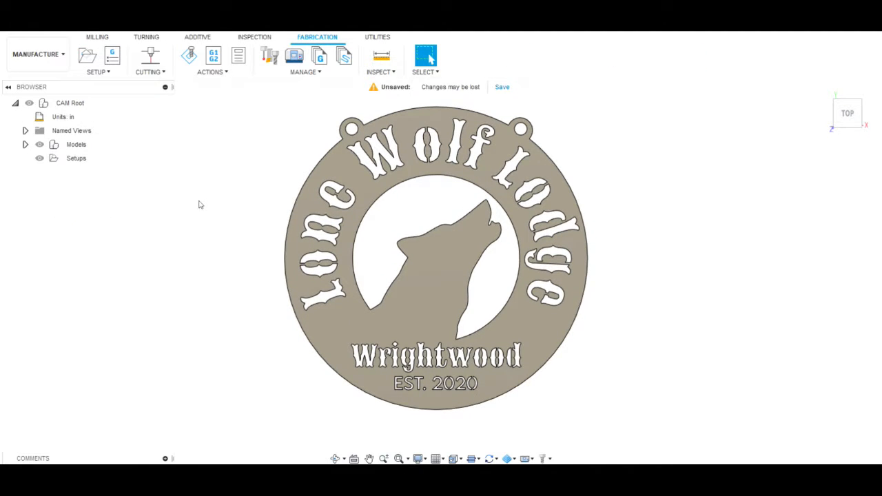
left_click(111, 73)
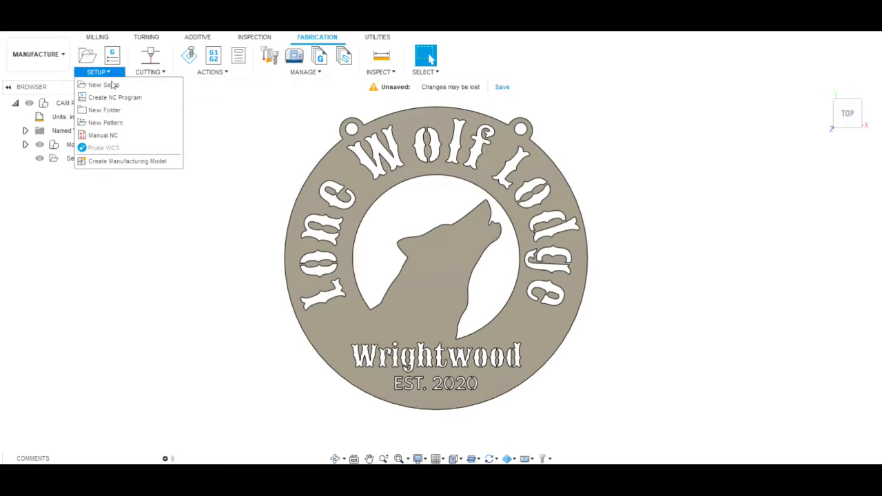
left_click(112, 87)
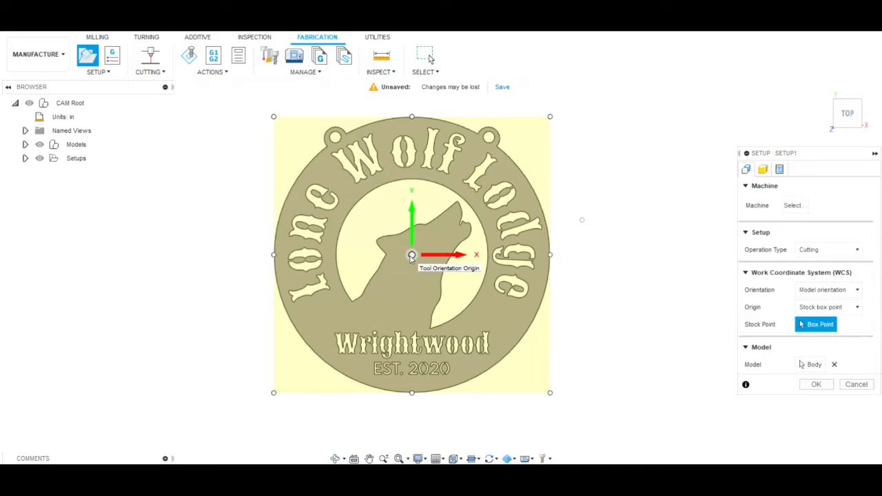
left_click(274, 393)
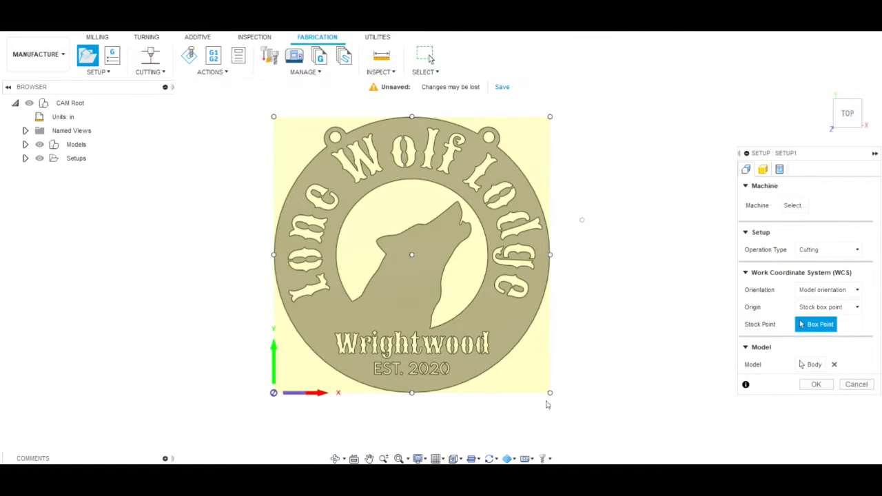
left_click(816, 384)
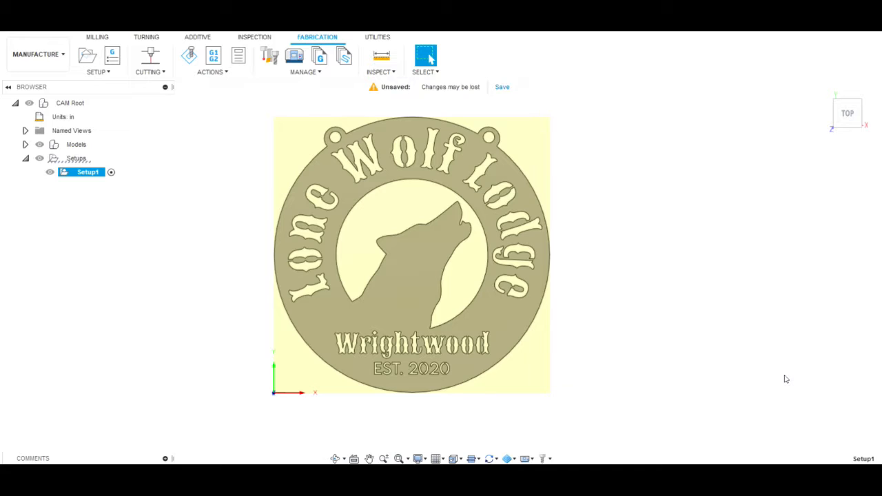
Create a 2D Profile cutting operation using the 2 - 16G FINE CUT tool from the PLASMA CUTTER library.
left_click(150, 72)
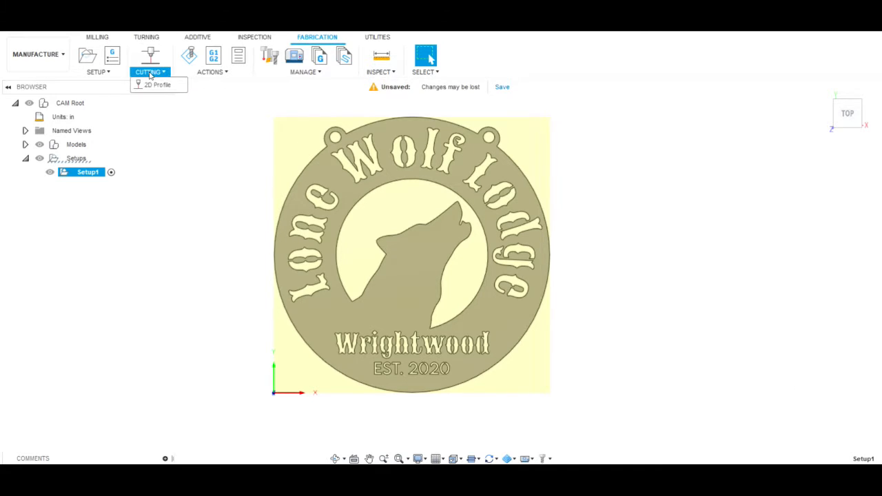
left_click(154, 86)
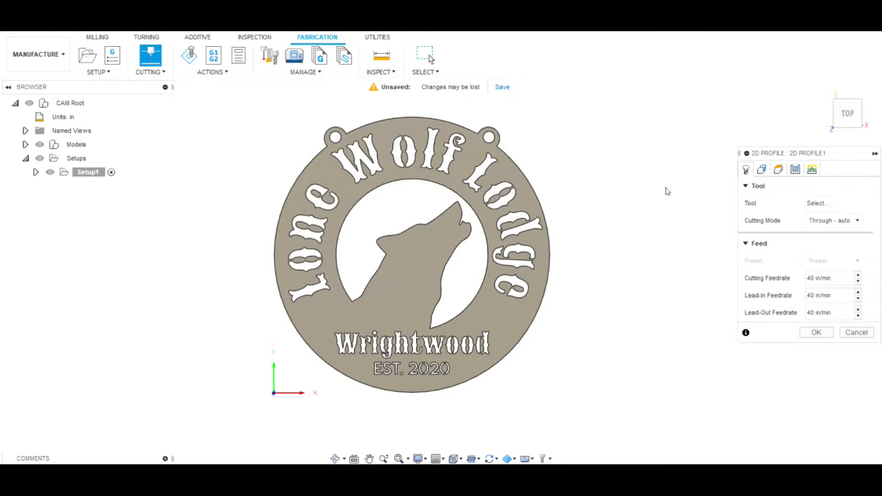
left_click_drag(796, 155, 750, 149)
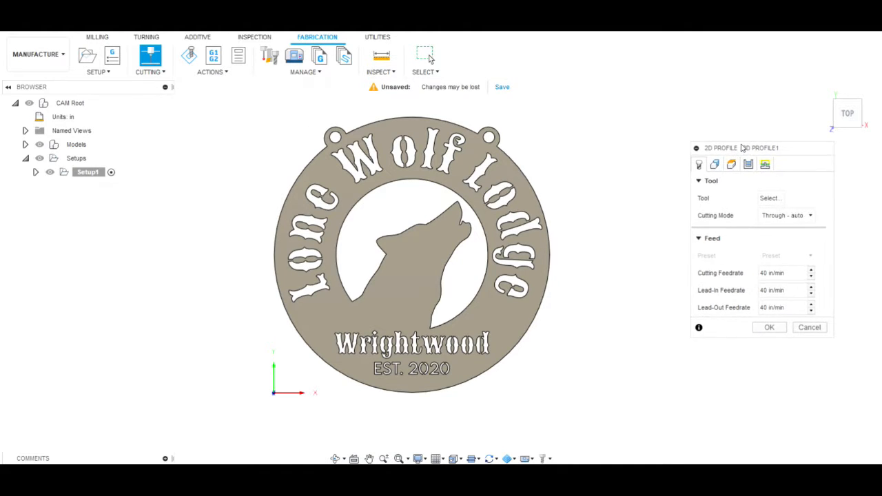
left_click(773, 199)
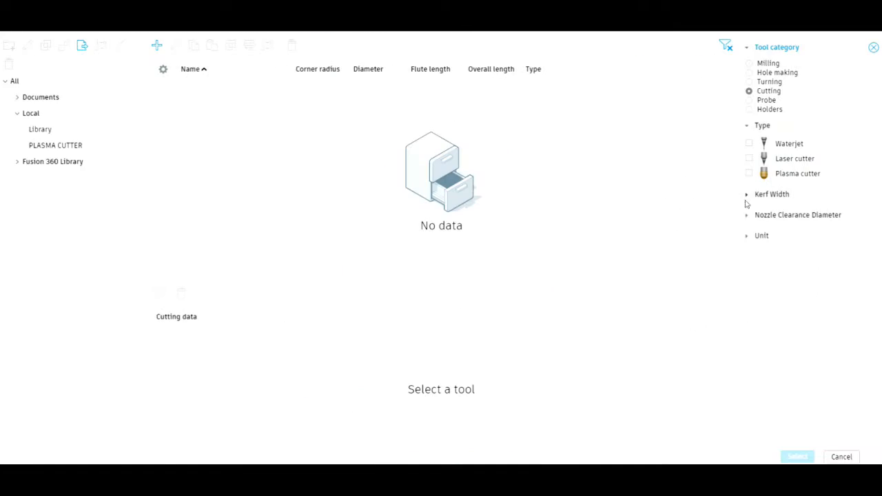
double_click(60, 149)
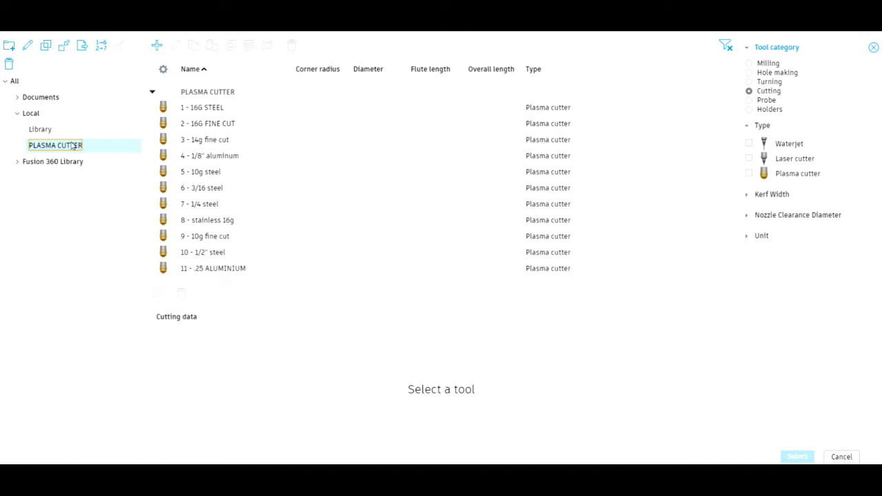
left_click(225, 126)
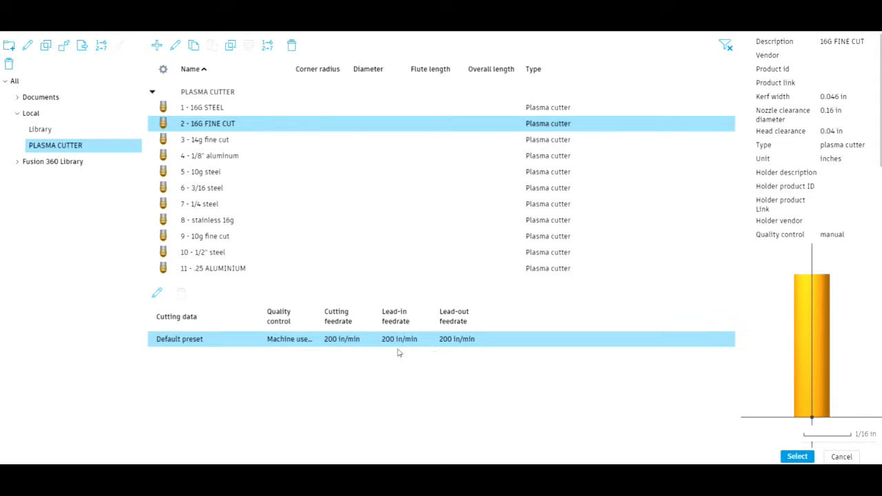
left_click(796, 457)
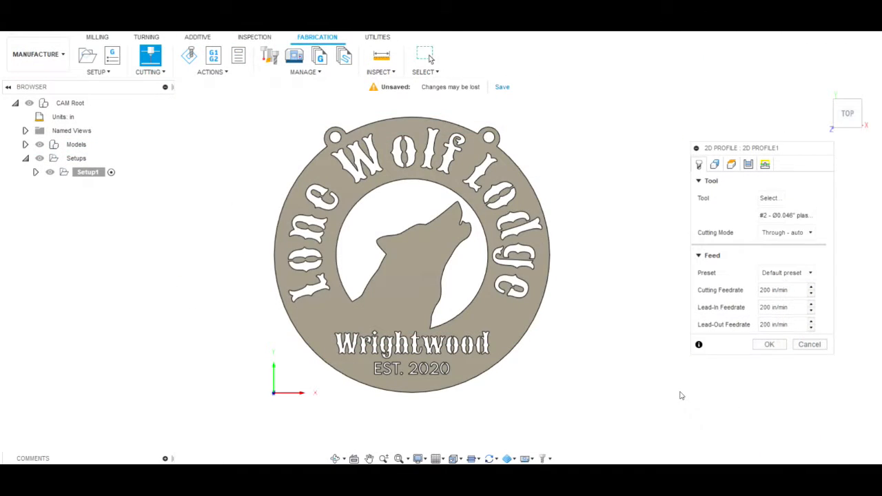
Select the sign's whole face as the cutting contour and enable smoothing for the passes.
left_click(716, 164)
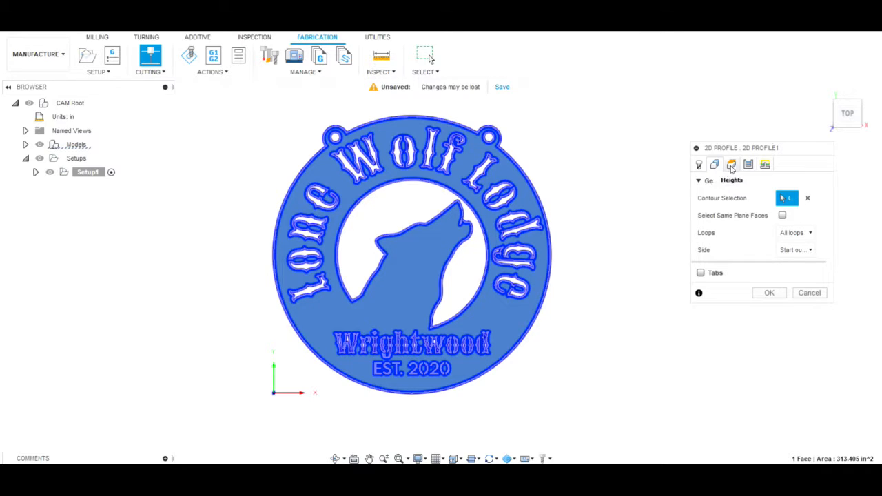
left_click(748, 165)
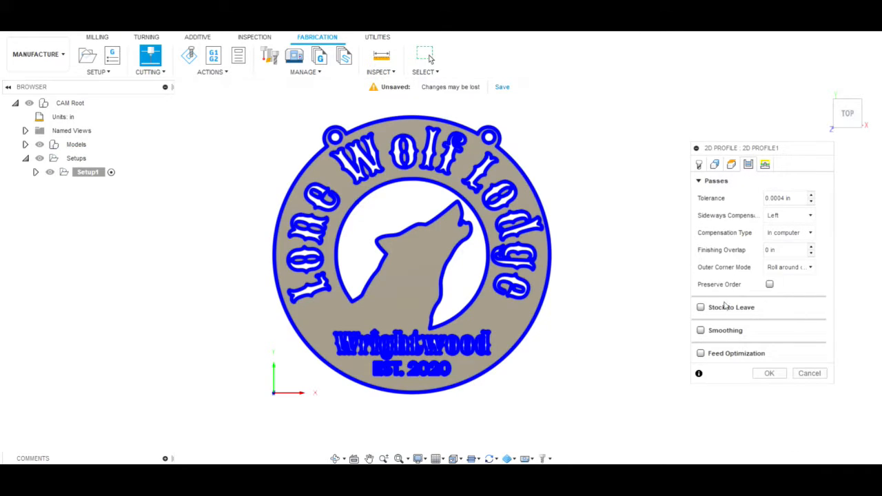
left_click(701, 331)
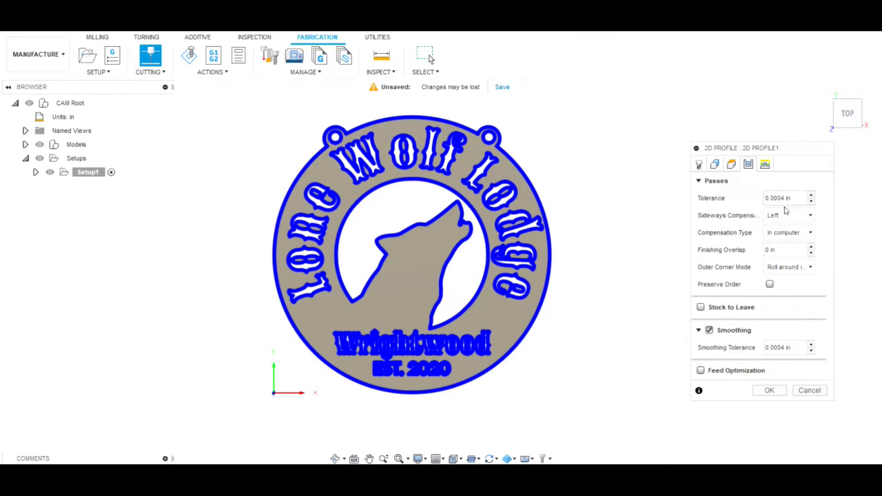
Disable both lead-in and lead-out for the 2D profile and generate its toolpath.
left_click(765, 164)
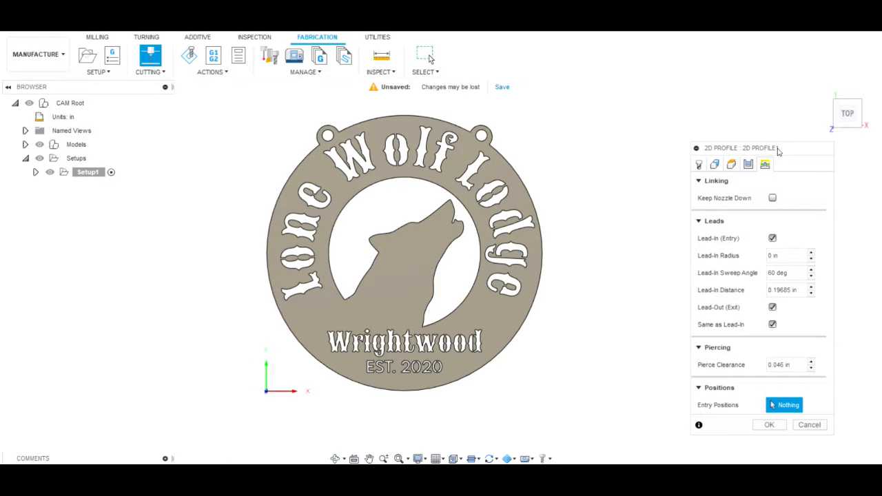
left_click_drag(778, 148, 757, 110)
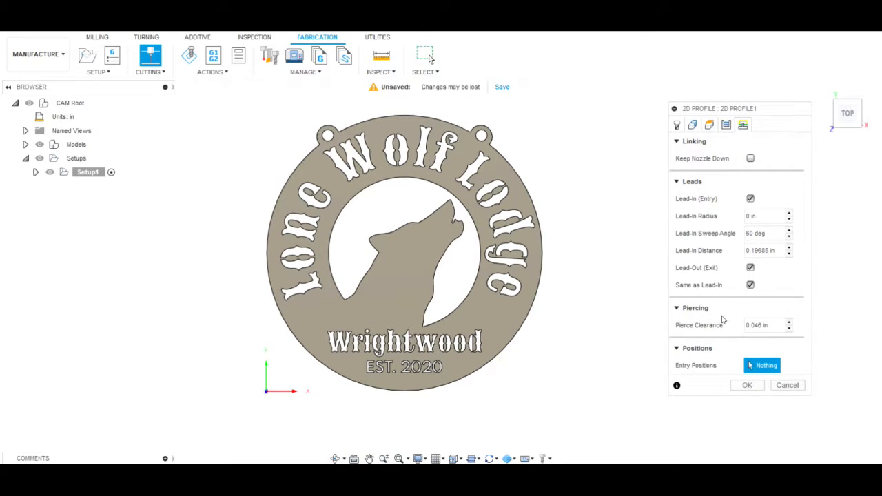
scroll(442, 370, "up", 5)
scroll(442, 370, "up", 3)
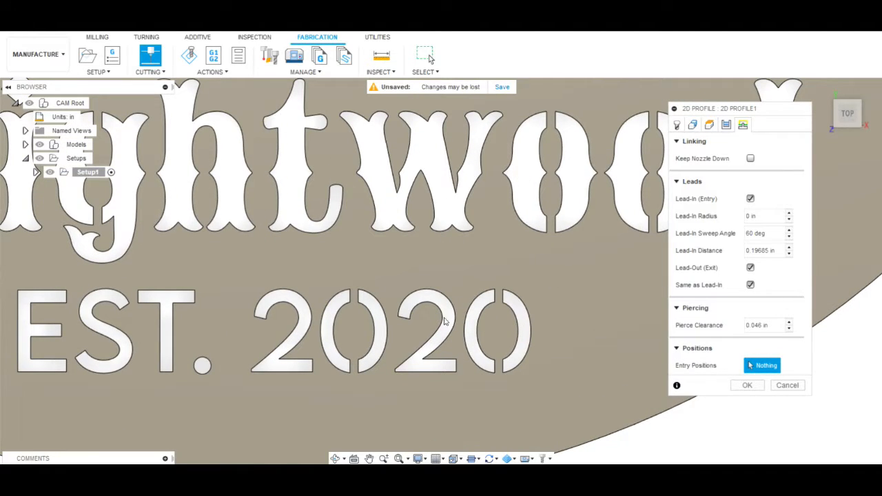
scroll(349, 340, "down", 10)
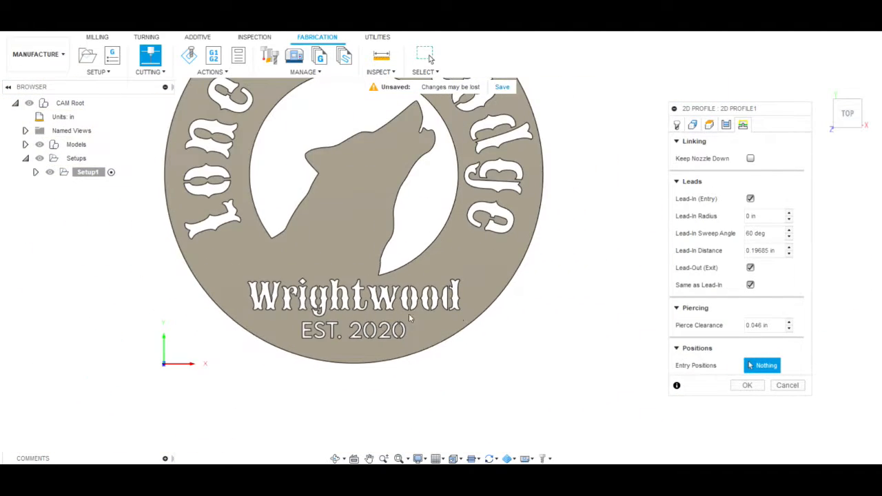
middle_click_drag(542, 299, 542, 354)
scroll(542, 354, "down", 4)
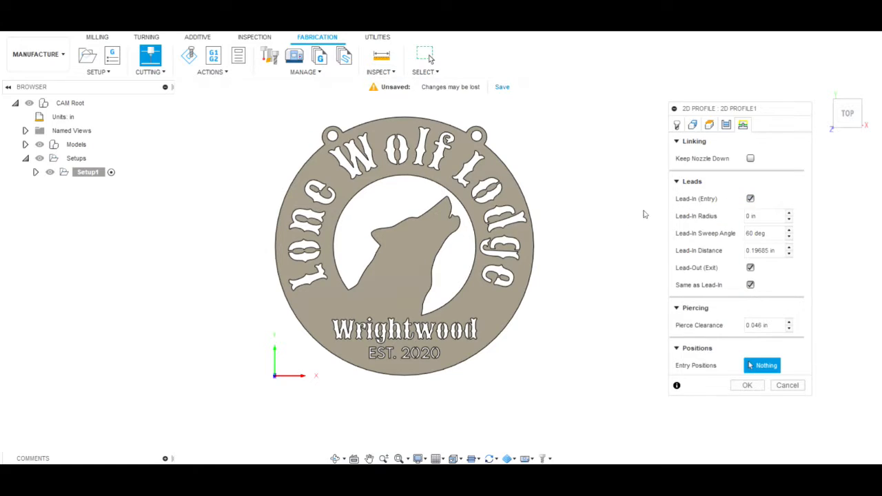
left_click(750, 199)
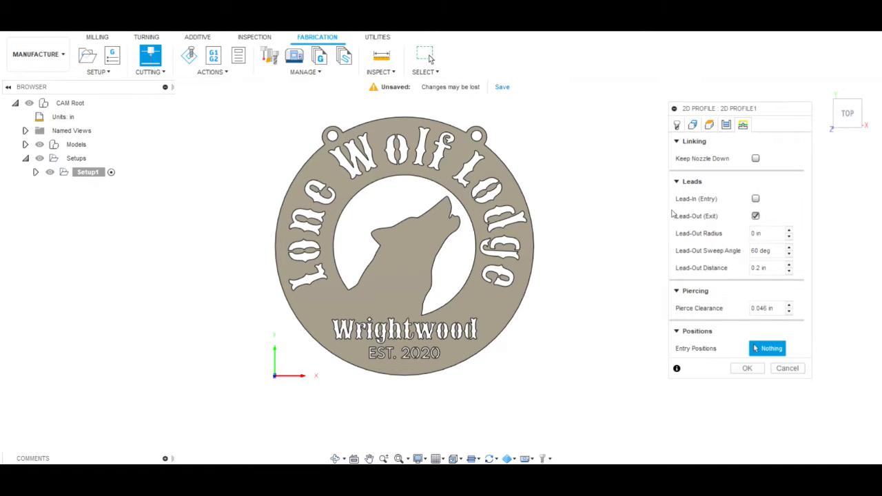
left_click(756, 216)
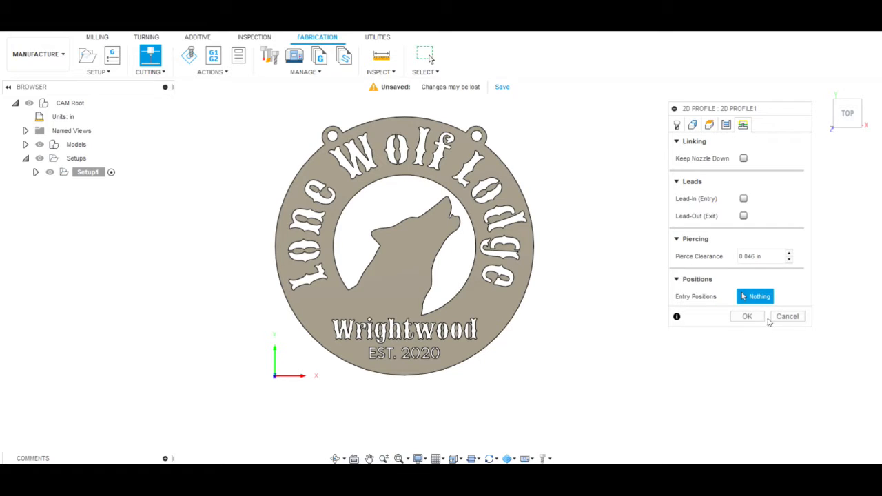
left_click(748, 317)
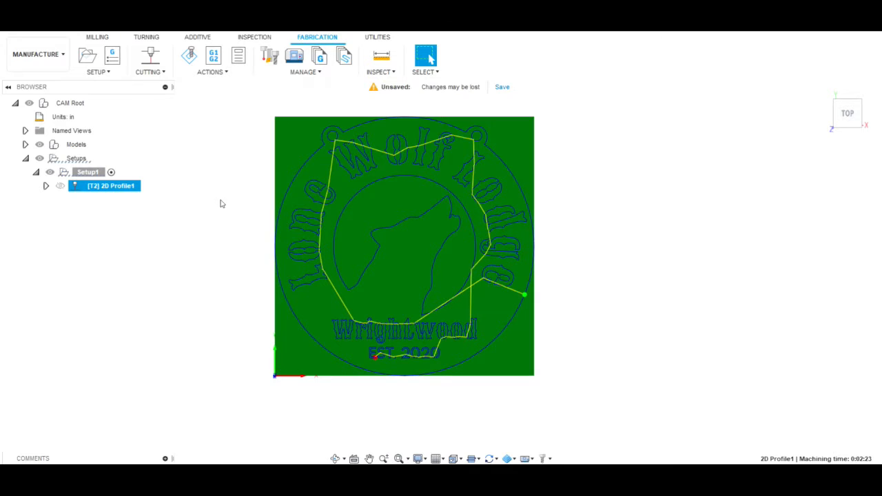
Open the simulation of the 2D profile operation and briefly display its toolpath over the stock.
scroll(245, 214, "up", 1)
middle_click_drag(245, 214, 248, 239)
scroll(249, 239, "down", 1)
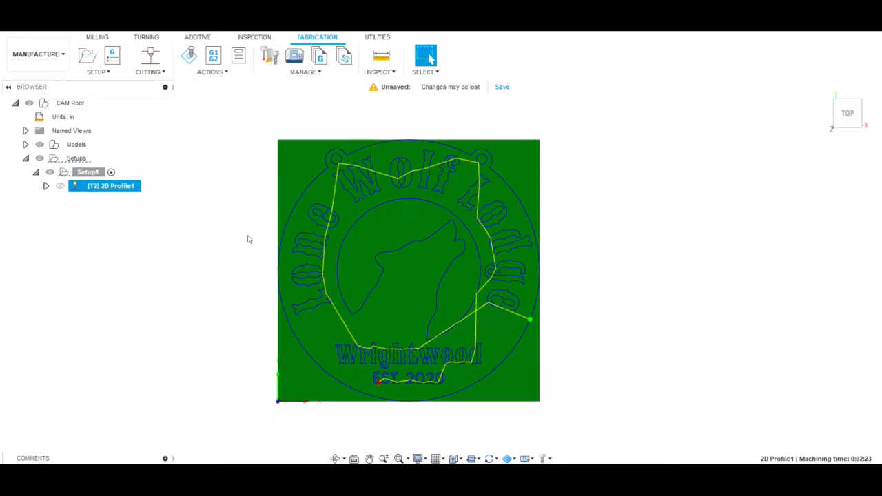
right_click(112, 189)
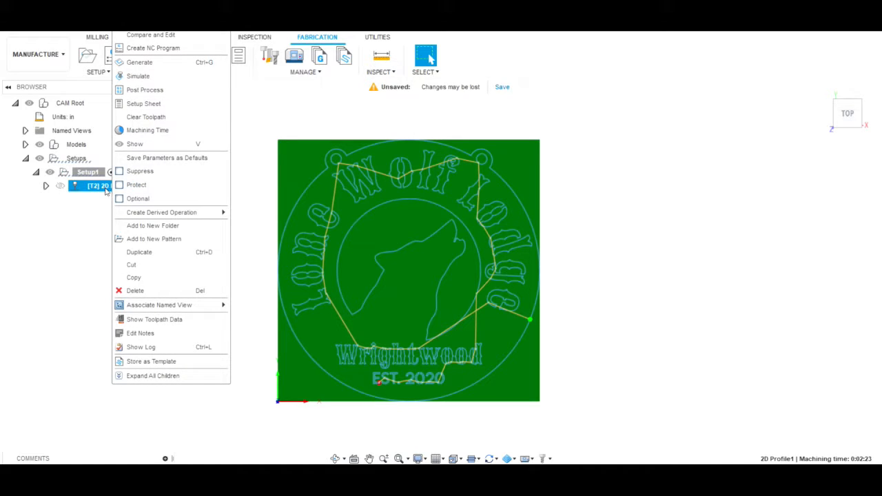
left_click(144, 75)
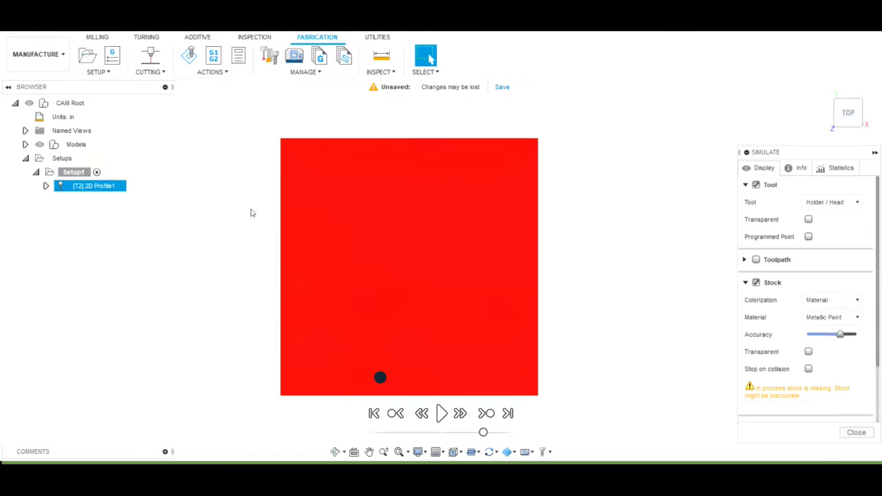
middle_click_drag(643, 270, 643, 272)
middle_click_drag(609, 300, 633, 299)
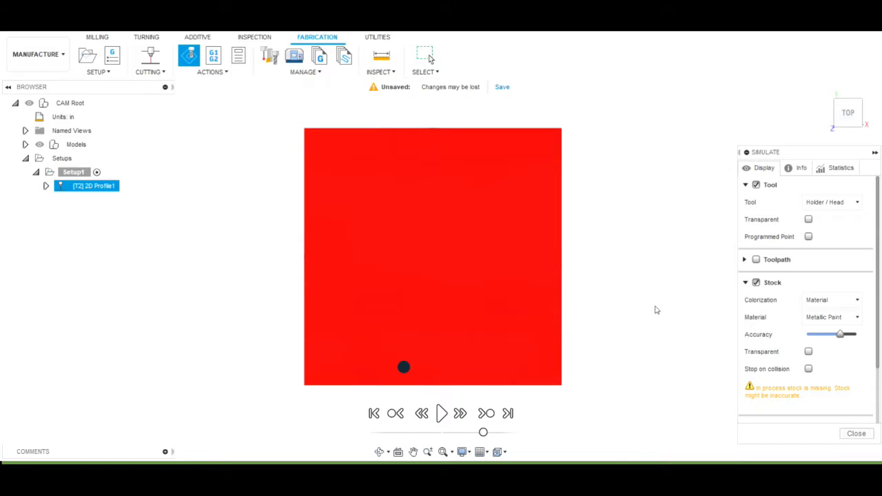
left_click(757, 260)
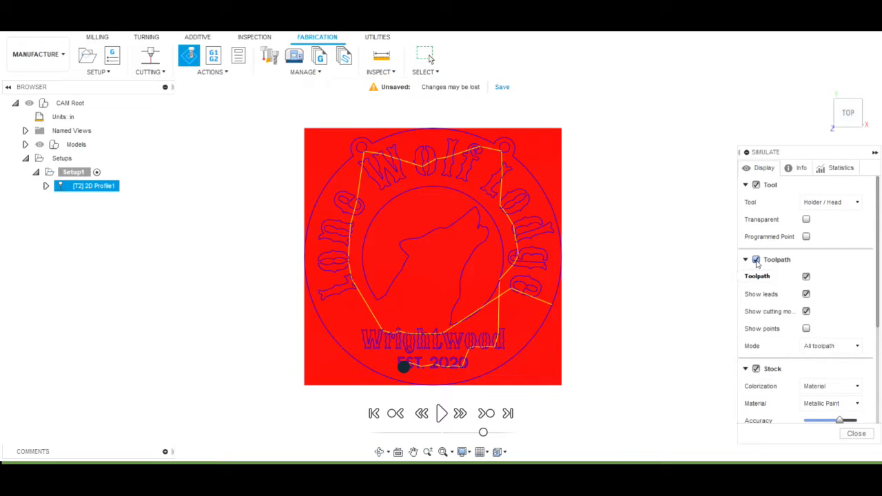
left_click(756, 260)
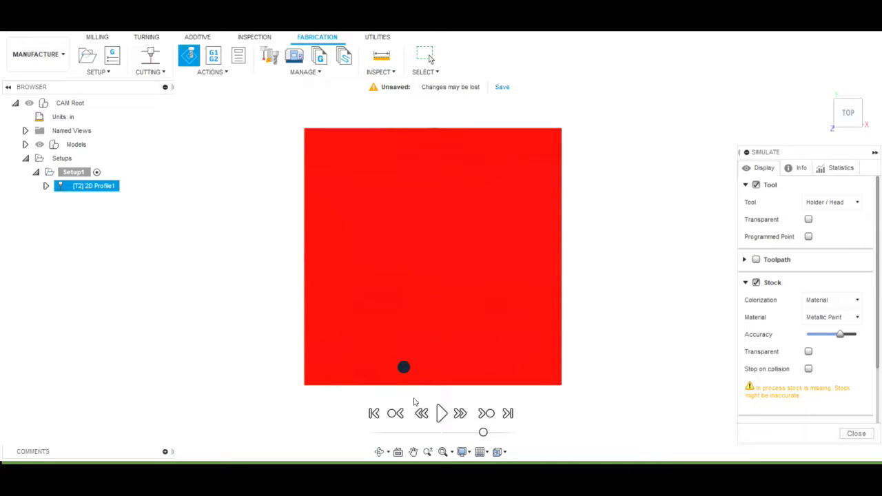
Play the cutting simulation through to the outer profile, watching the cut order, and close it.
left_click(441, 413)
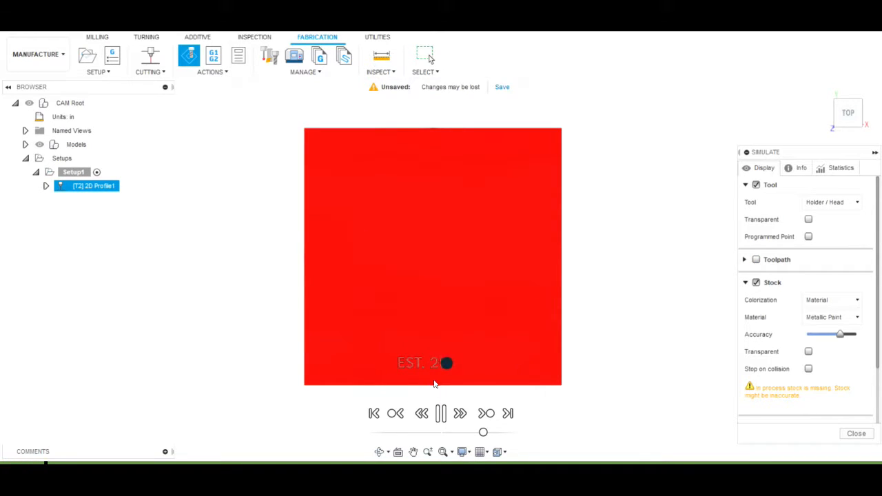
scroll(452, 372, "up", 4)
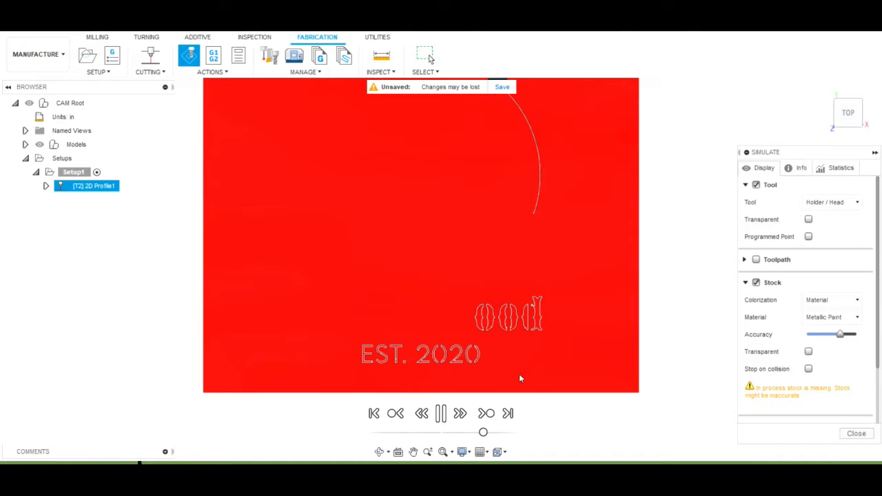
scroll(524, 374, "down", 2)
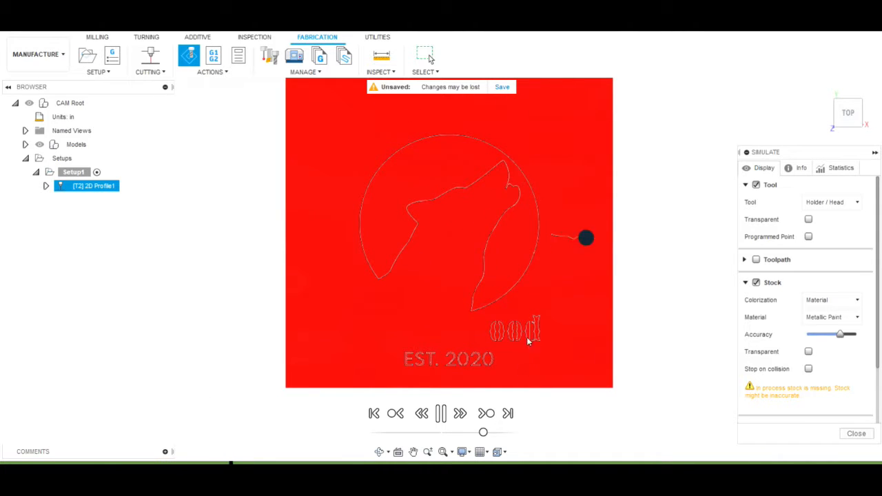
scroll(654, 290, "down", 2)
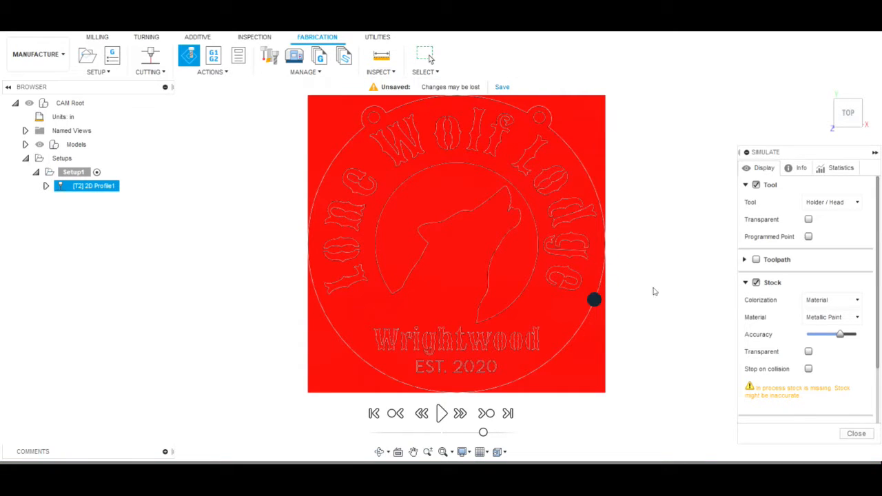
left_click(857, 434)
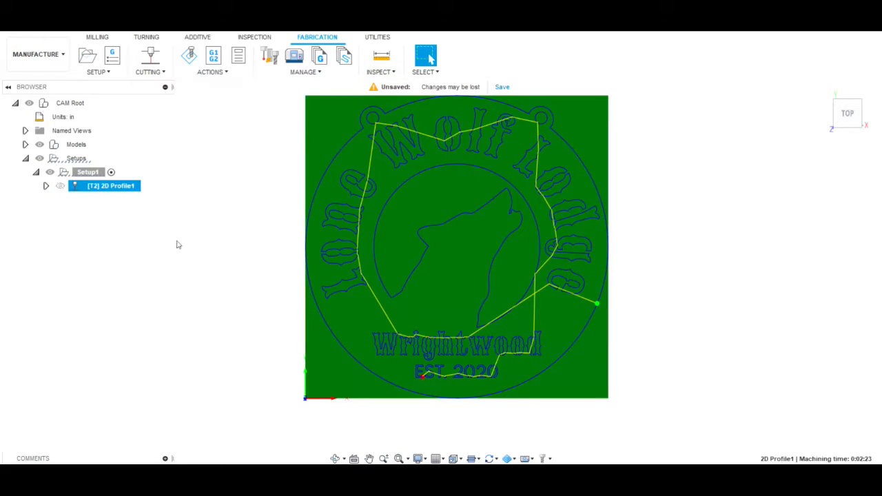
Open post processing for the 2D profile operation and name the NC program LONE WOLF.
right_click(113, 186)
left_click(145, 91)
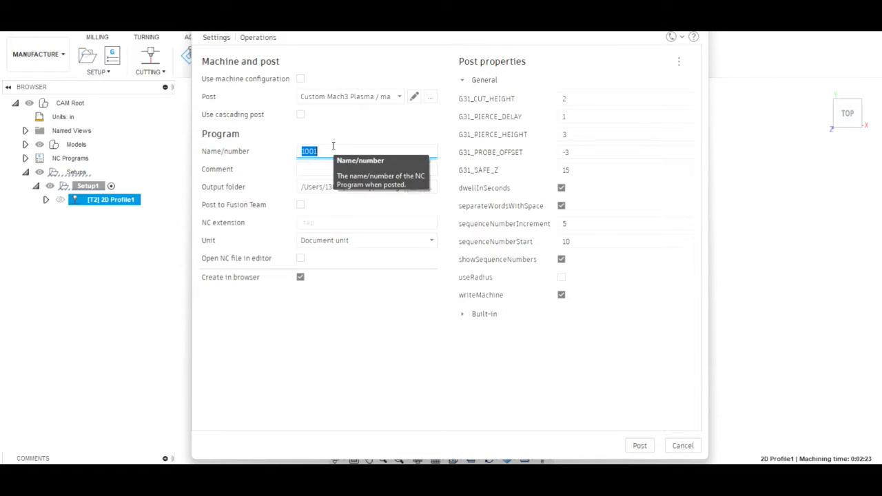
key("BackSpace")
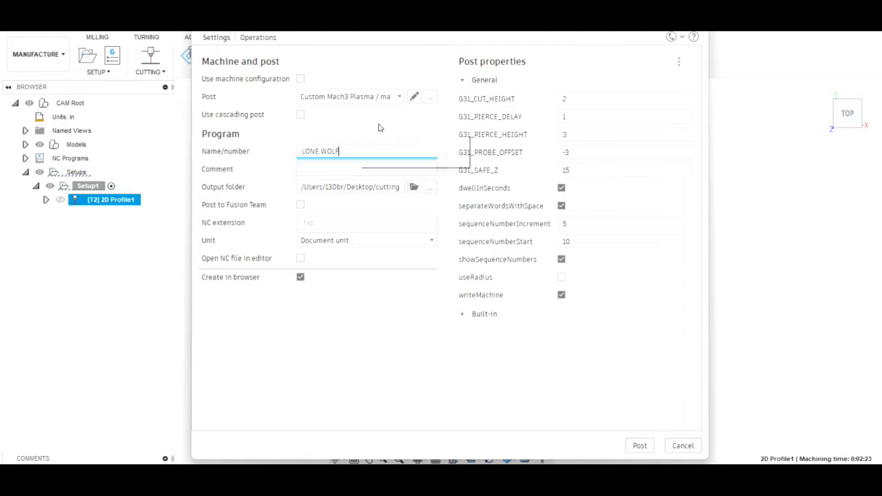
Set the post's G31_CUT_HEIGHT to .06 and G31_PIERCE_DELAY to .02.
left_click(569, 98)
key("BackSpace")
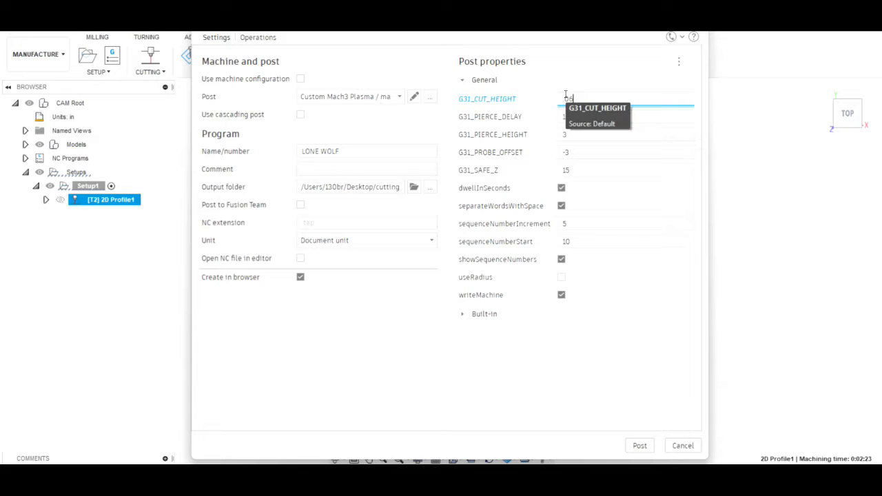
key("Tab")
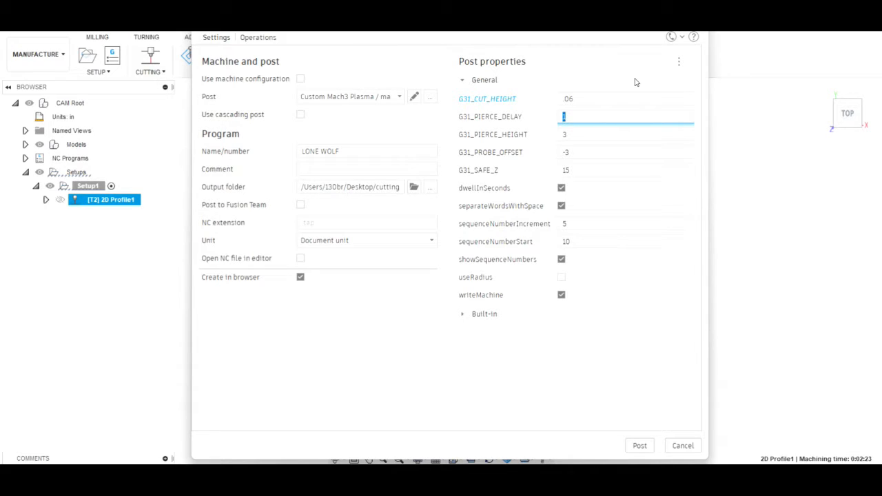
type("02")
key("Tab")
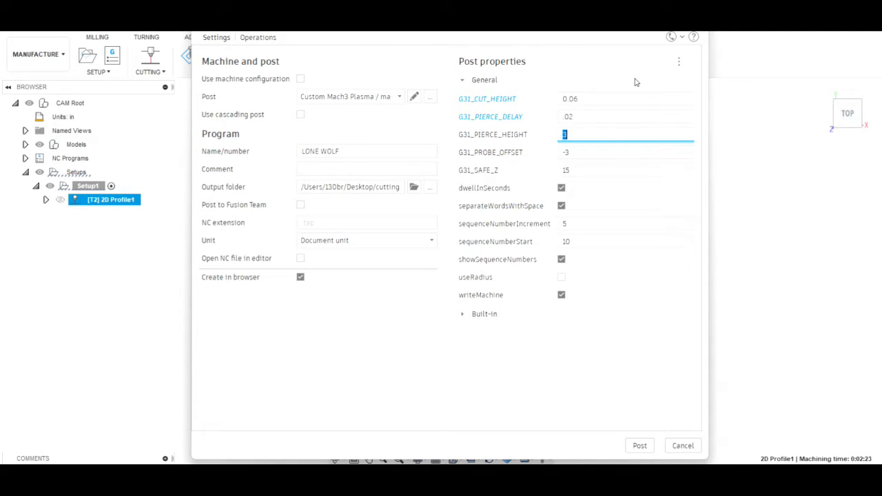
Set the post's G31_PIERCE_HEIGHT to .15, G31_PROBE_OFFSET to -.16 and G31_SAFE_Z to .5.
key("BackSpace")
type("15")
key("Tab")
type("-")
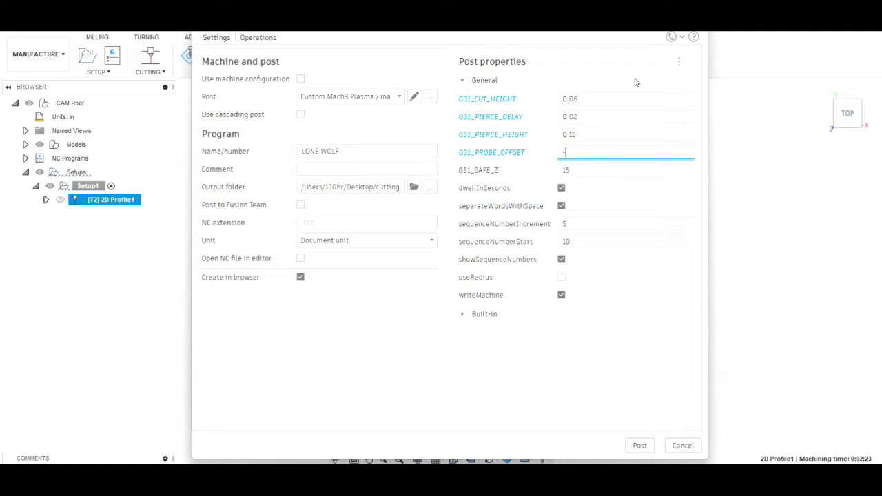
type(".16")
key("Tab")
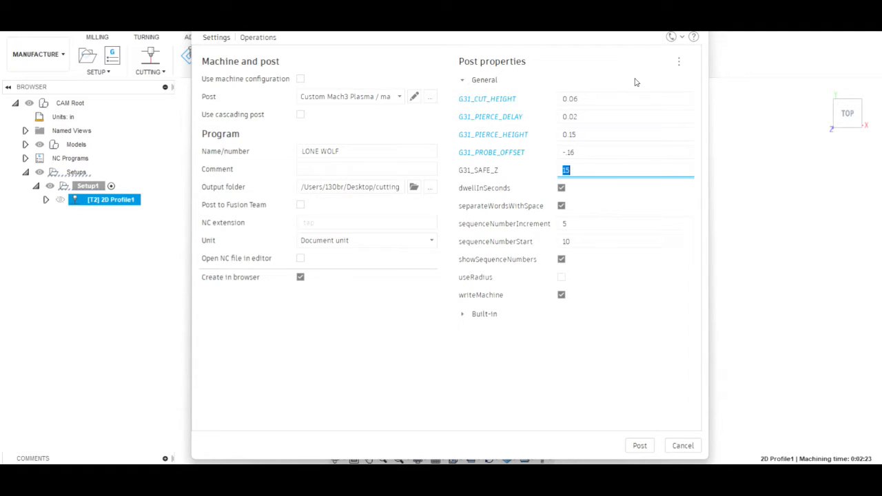
key("BackSpace")
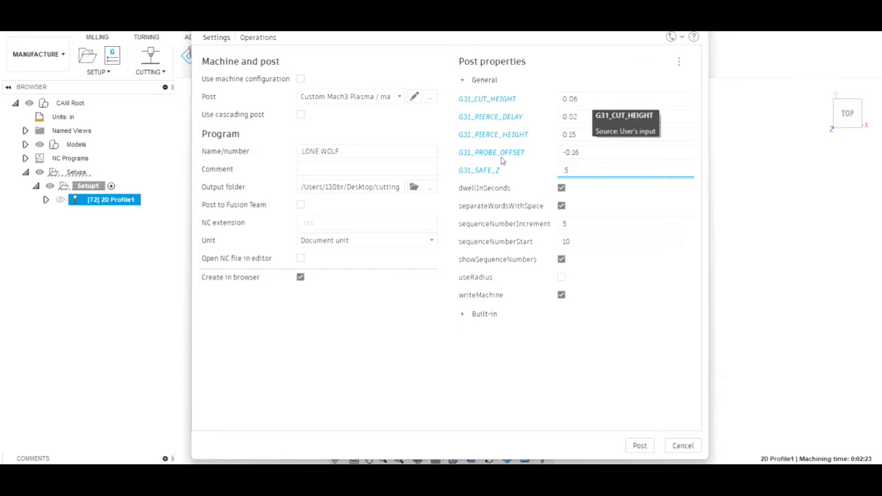
Post the NC program as LONE WOLF into the cutting folder on the desktop and open its NC output folder.
left_click(640, 446)
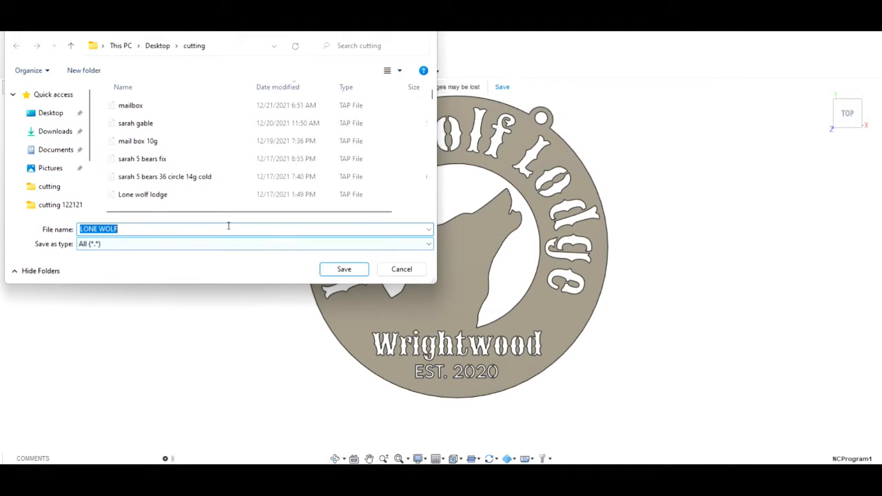
left_click(344, 269)
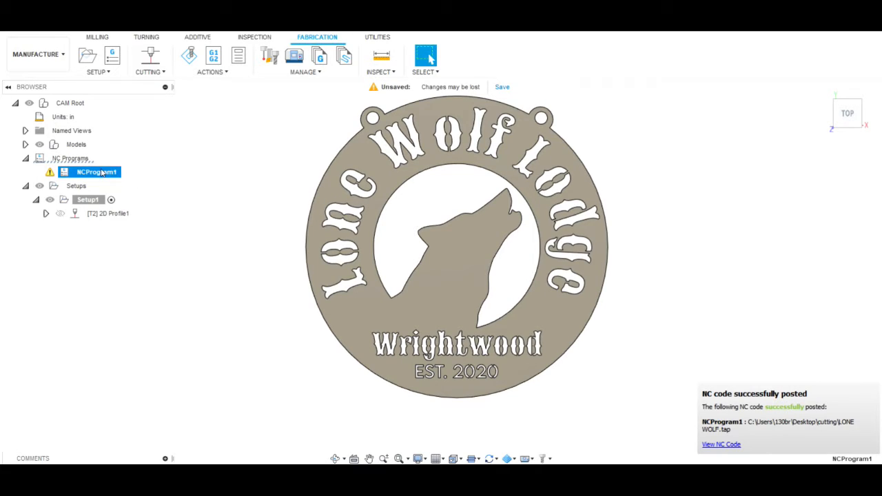
right_click(101, 173)
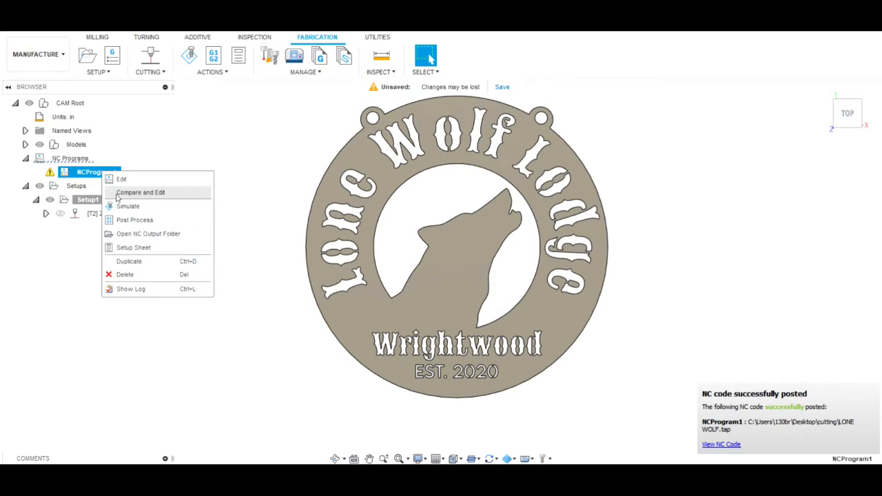
left_click(120, 234)
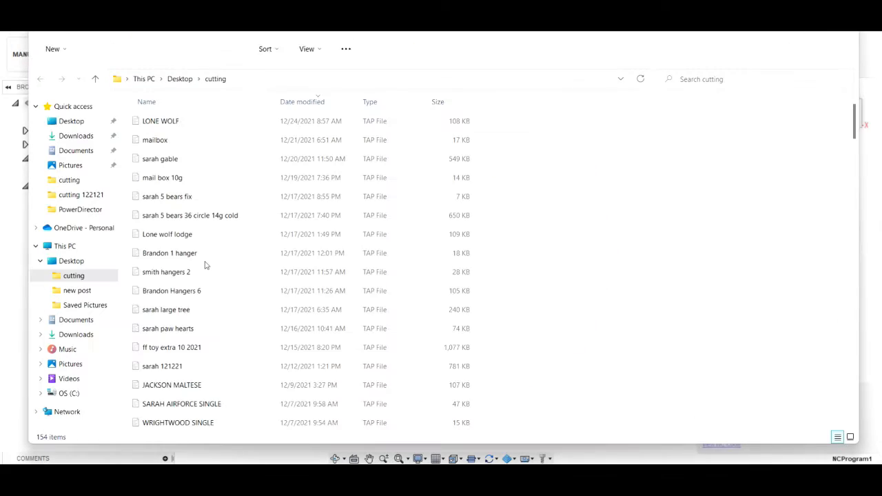
Examine the posted LONE WOLF TAP file's G-code from start to end in Visual Studio Code, and close the file and folder windows.
left_click(158, 128)
double_click(158, 128)
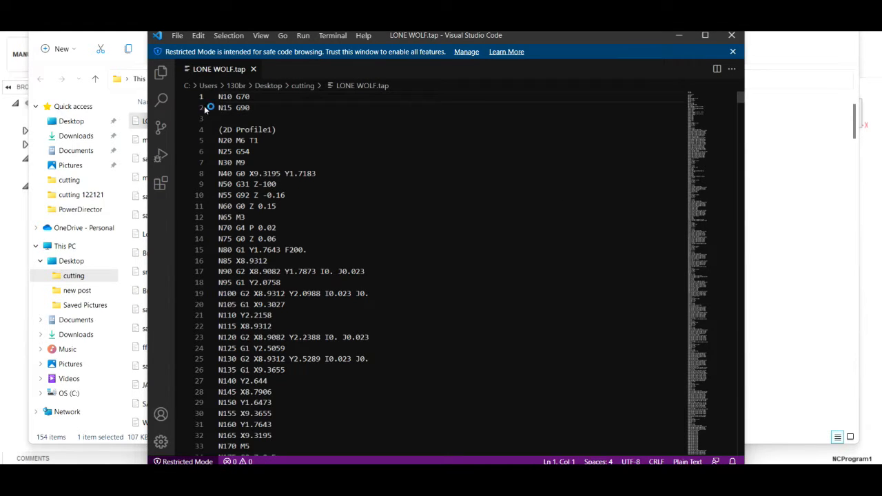
scroll(441, 272, "down", 15)
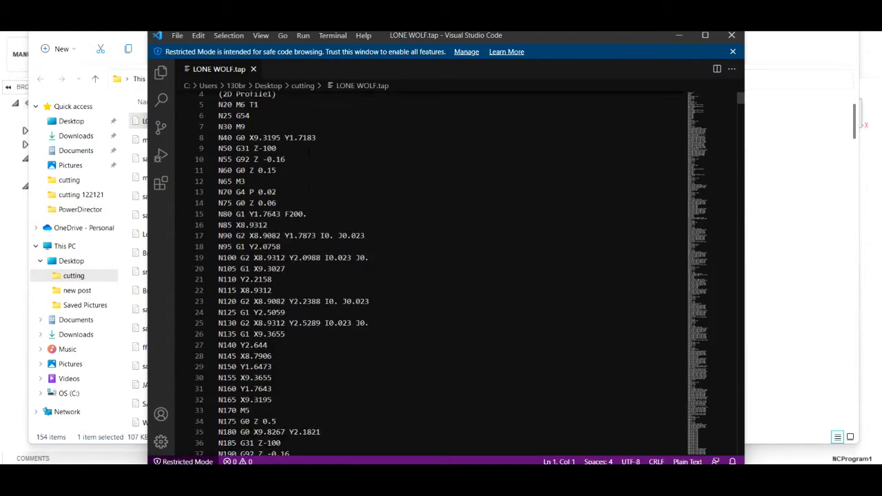
scroll(442, 273, "down", 13)
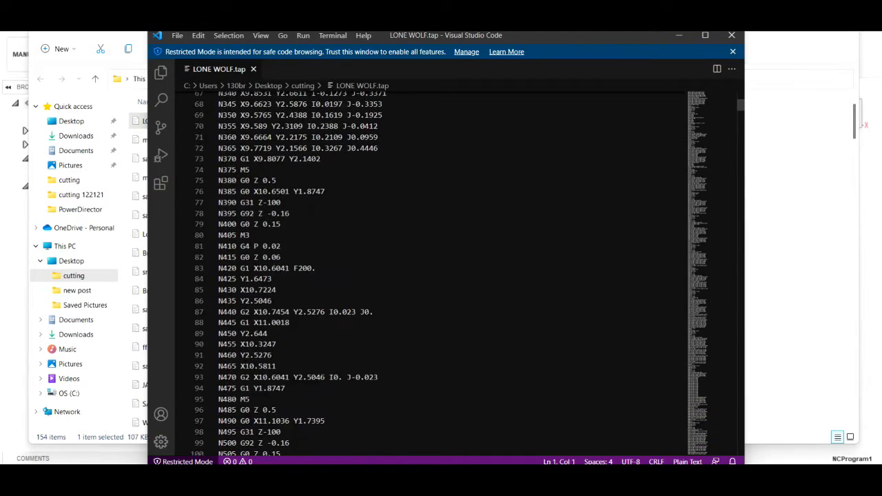
left_click_drag(739, 117, 738, 449)
scroll(738, 448, "up", 6)
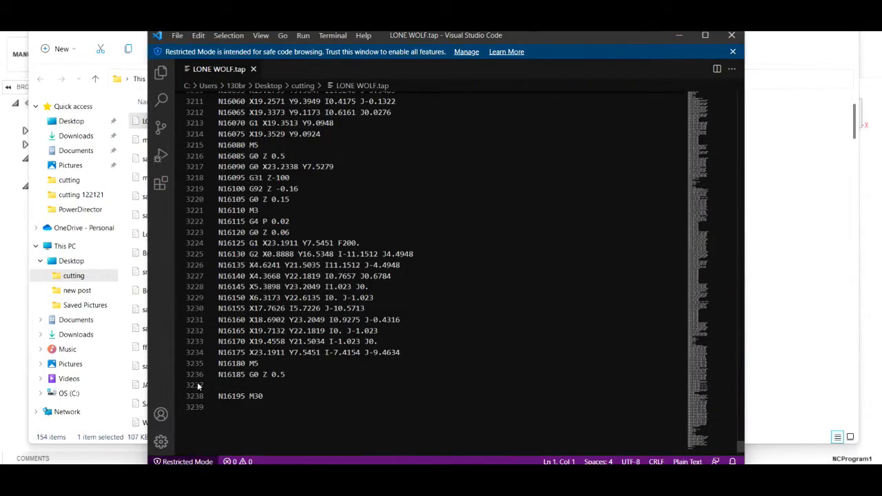
left_click_drag(742, 447, 741, 76)
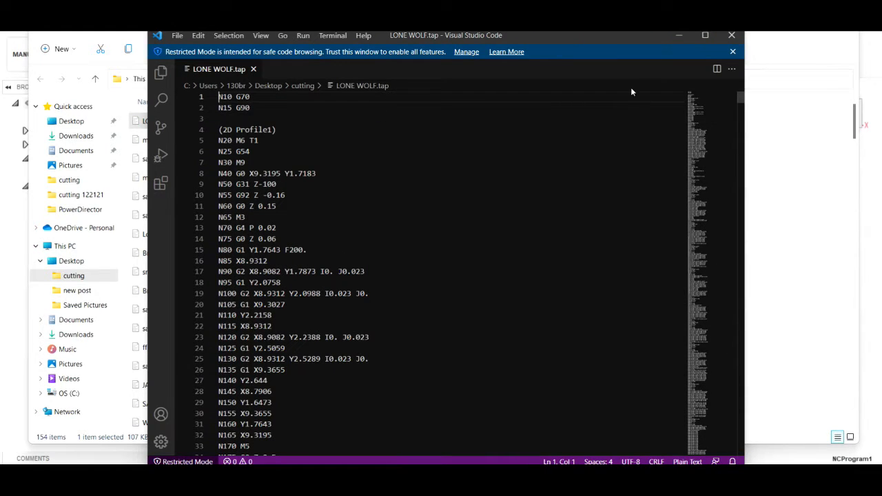
left_click(733, 52)
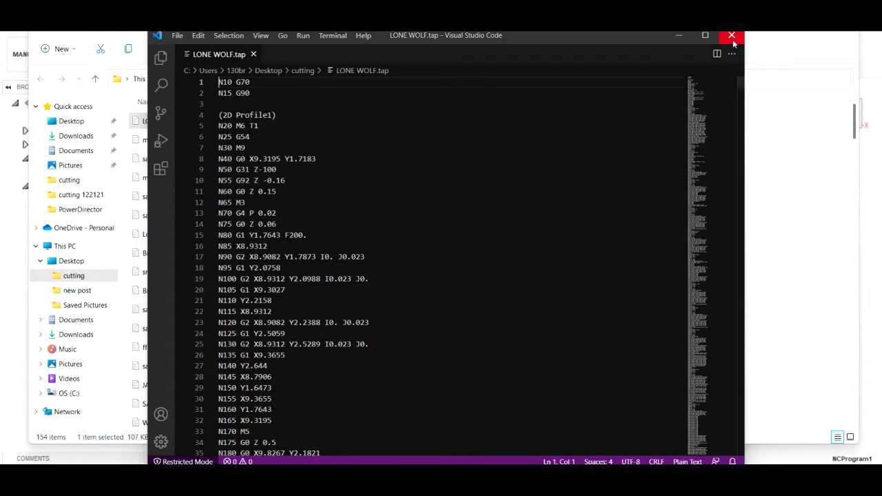
left_click(732, 35)
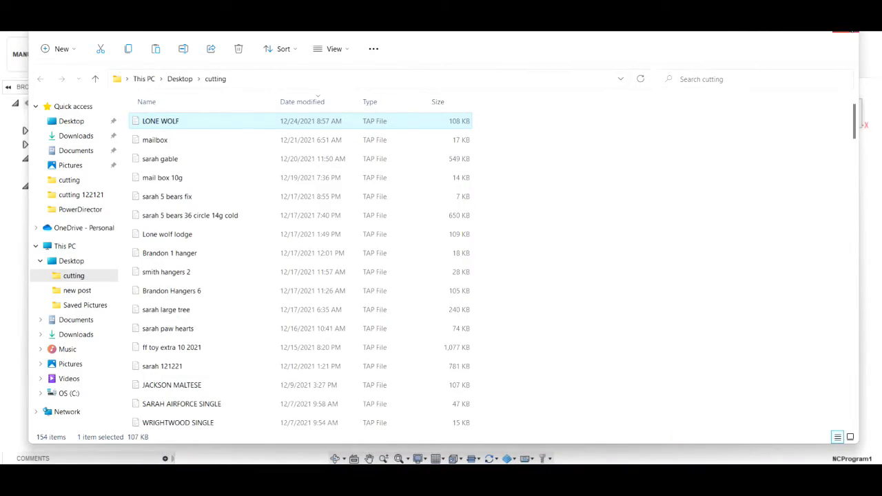
left_click(847, 33)
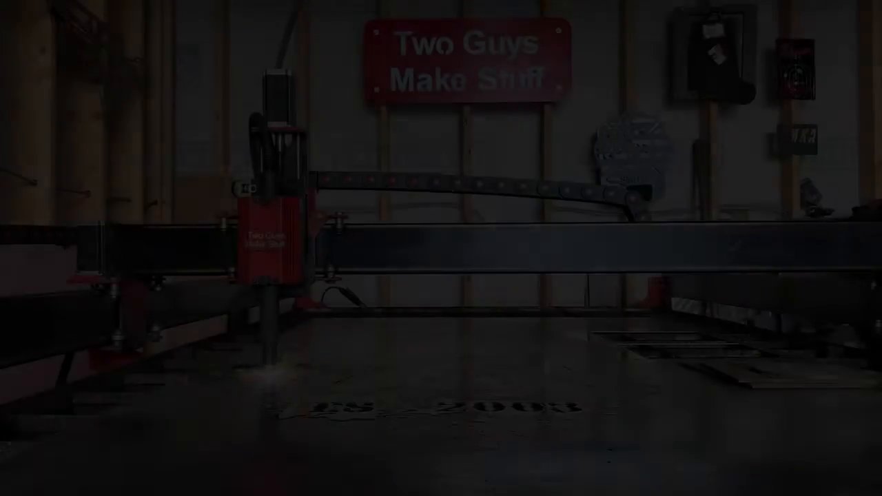